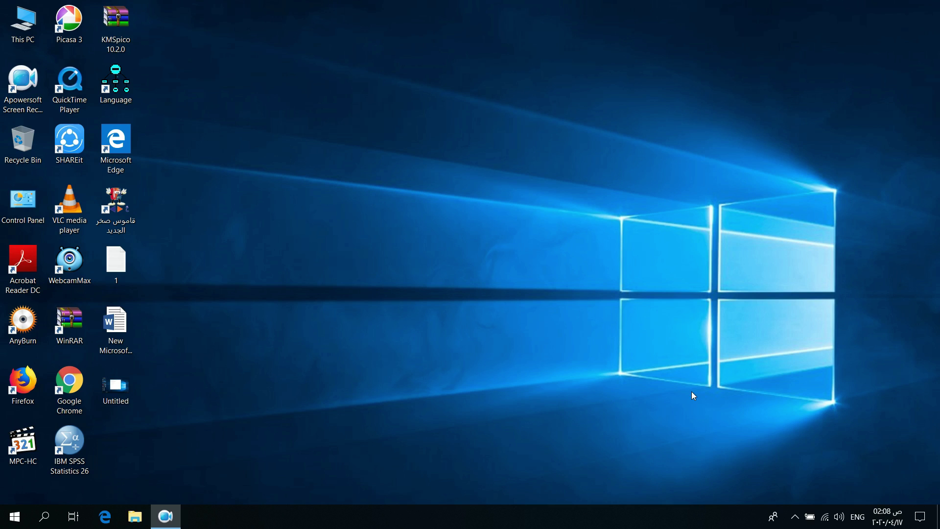
Step: Open Device Manager in Computer Management and expand the Bluetooth category
{"action": "left_click", "coordinate": [794, 517]}
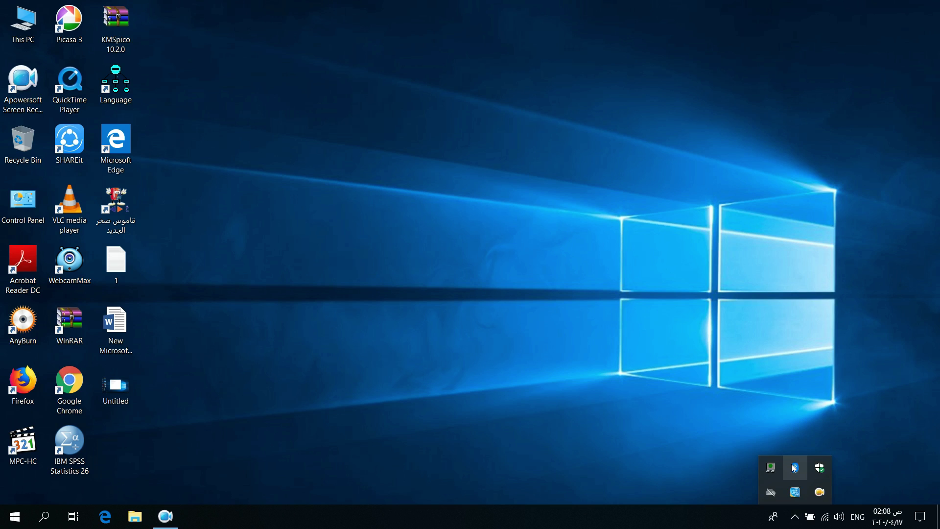
{"action": "right_click", "coordinate": [14, 37]}
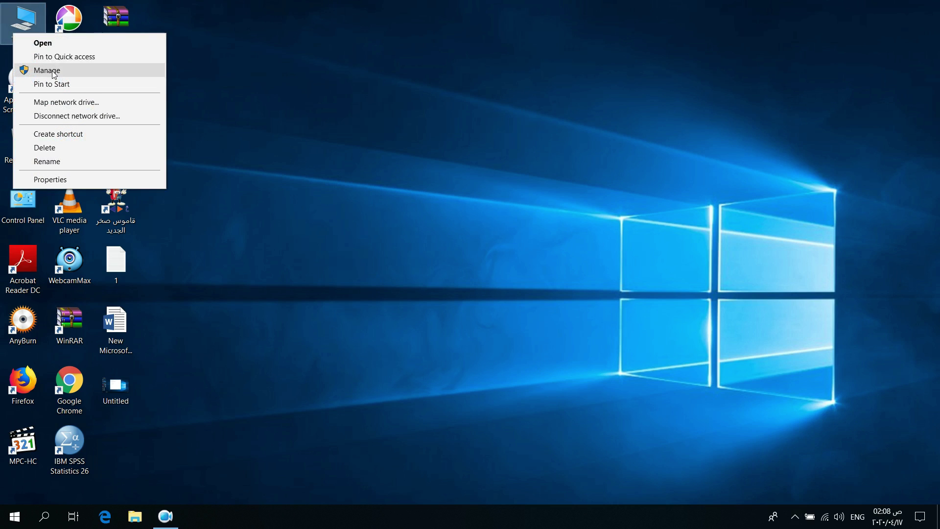
{"action": "left_click", "coordinate": [47, 70]}
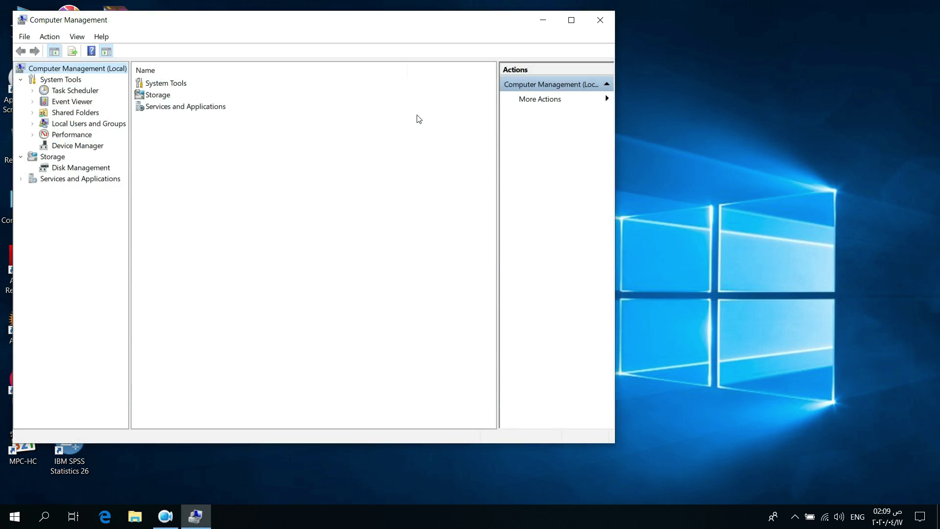
{"action": "left_click", "coordinate": [59, 145]}
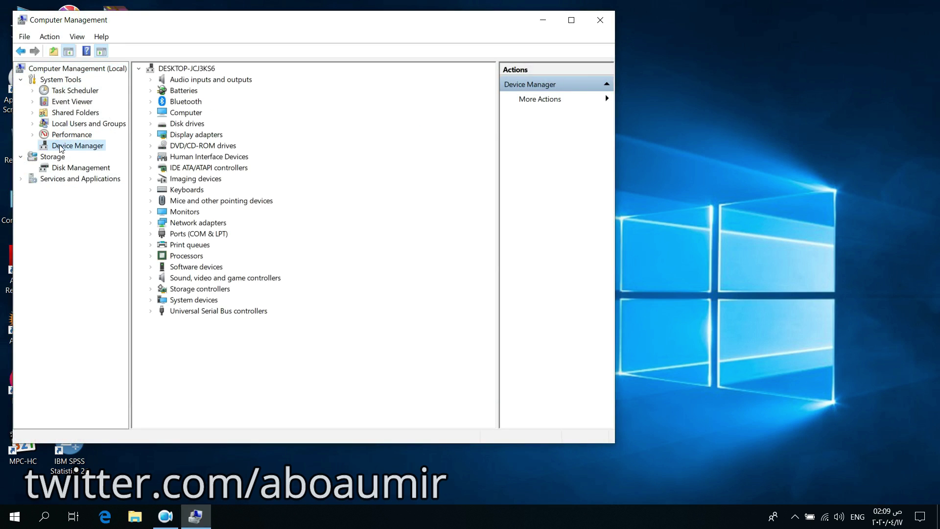
{"action": "left_click", "coordinate": [151, 102]}
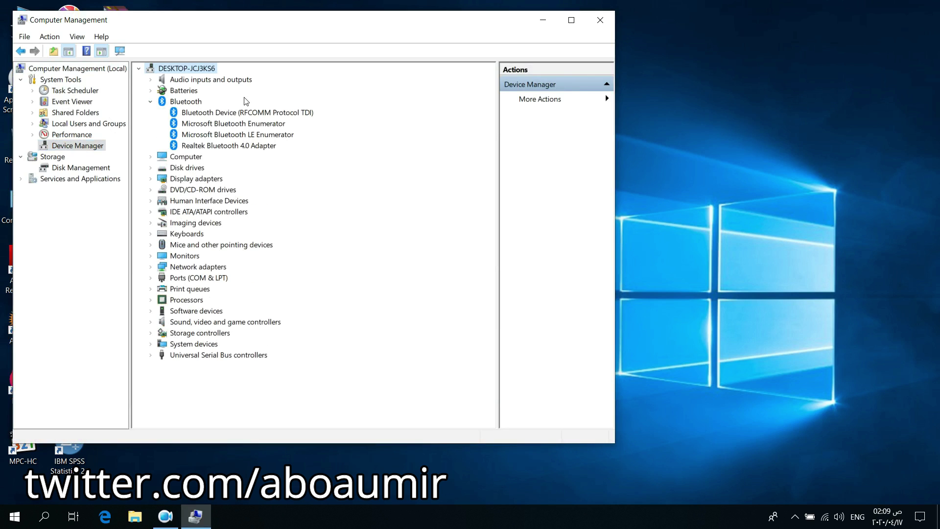
Step: Search automatically for updated driver software for the Realtek Bluetooth 4.0 Adapter, then close the wizard and Computer Management
{"action": "right_click", "coordinate": [230, 146]}
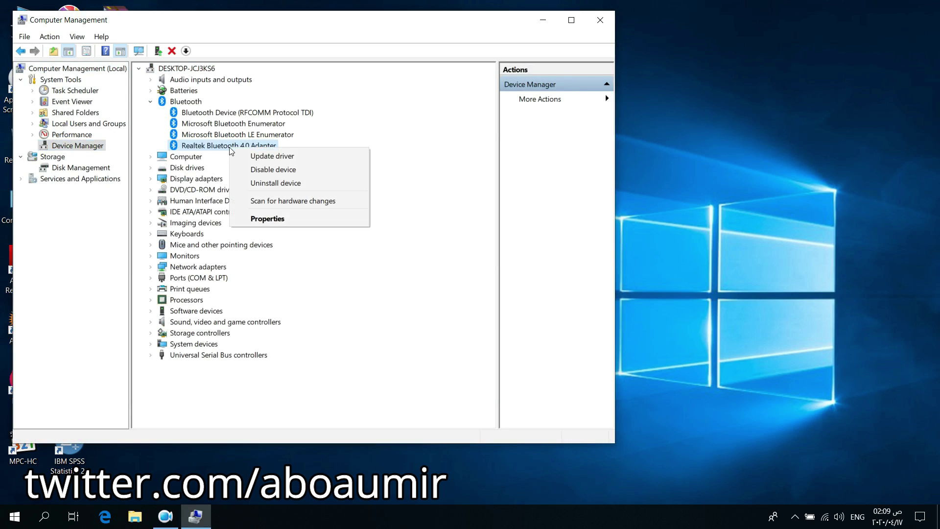
{"action": "left_click", "coordinate": [273, 157]}
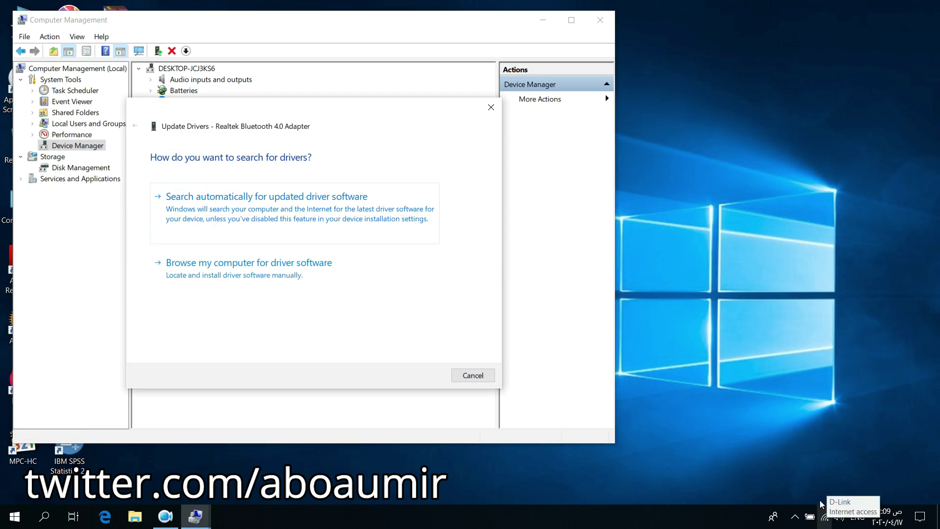
{"action": "left_click", "coordinate": [235, 200]}
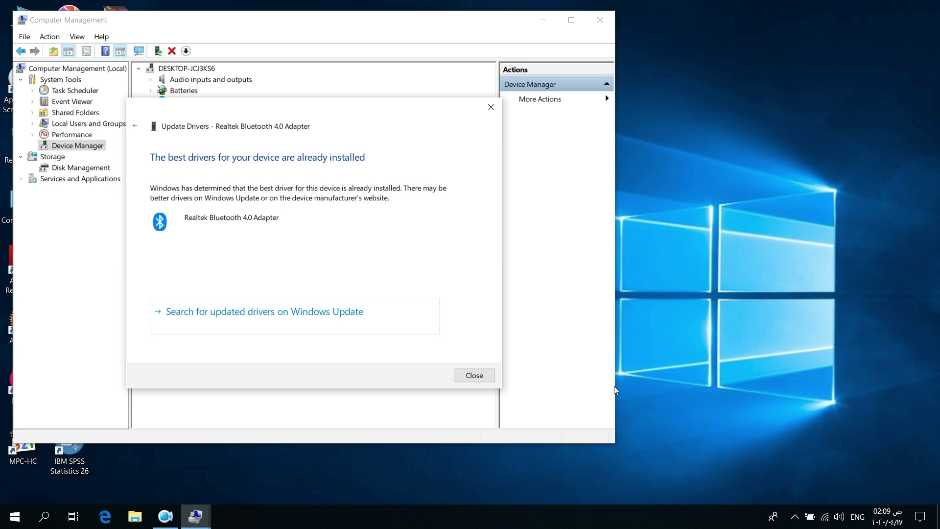
{"action": "left_click", "coordinate": [474, 376]}
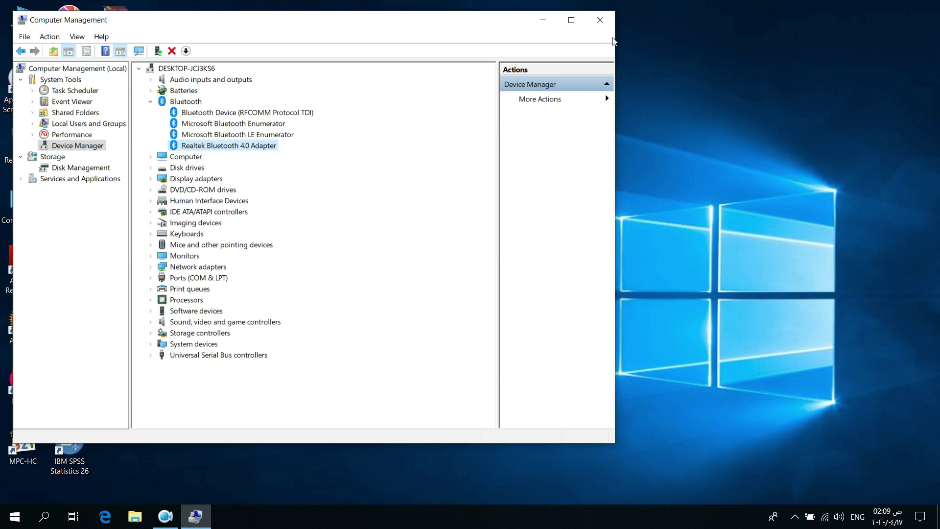
{"action": "left_click", "coordinate": [601, 20]}
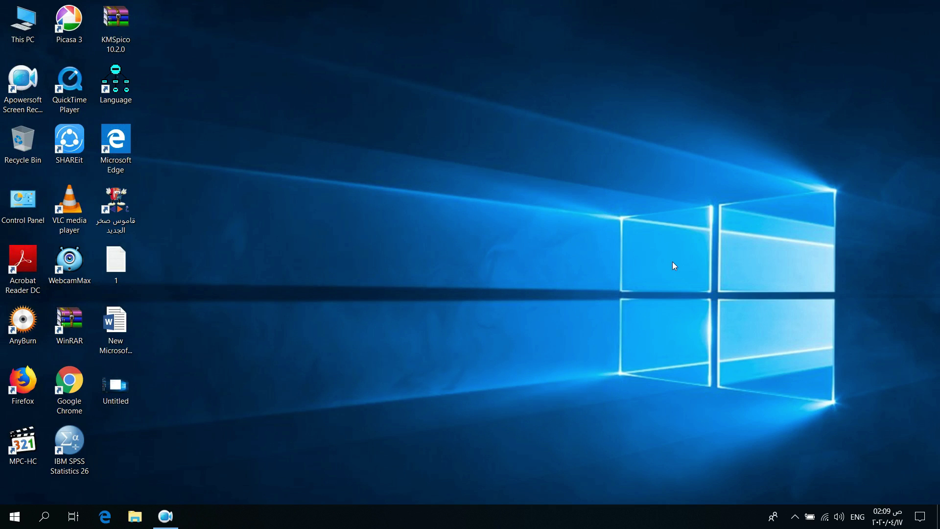
Step: Open the Bluetooth settings from the notification area and bring up More Bluetooth options
{"action": "left_click", "coordinate": [795, 517]}
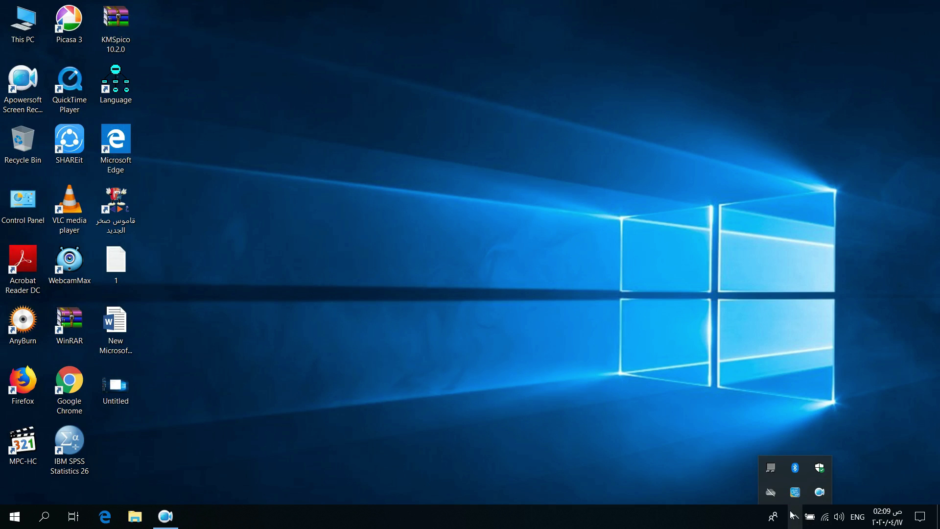
{"action": "right_click", "coordinate": [790, 470]}
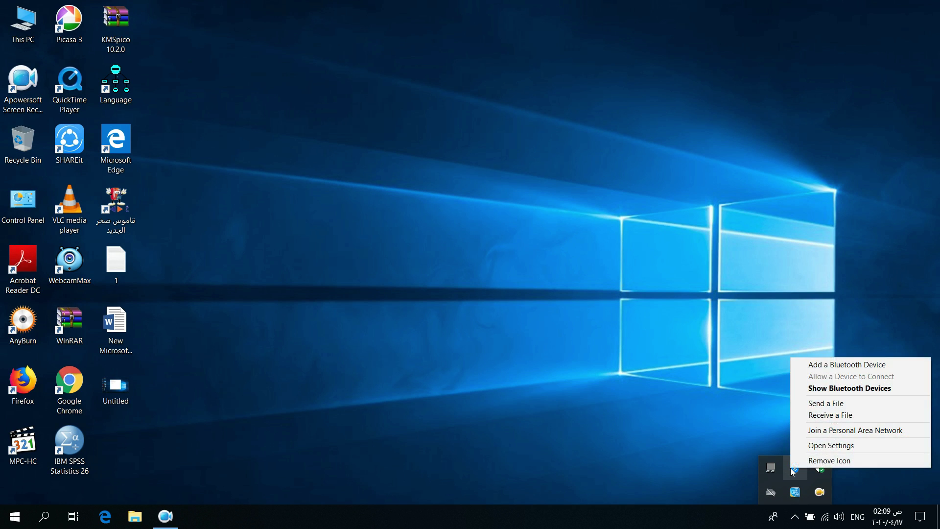
{"action": "left_click", "coordinate": [812, 447]}
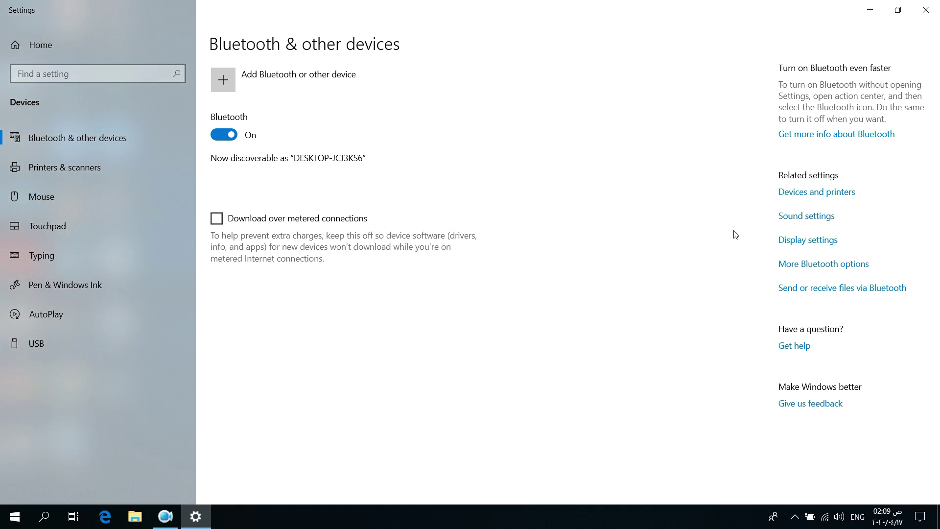
{"action": "left_click", "coordinate": [799, 267]}
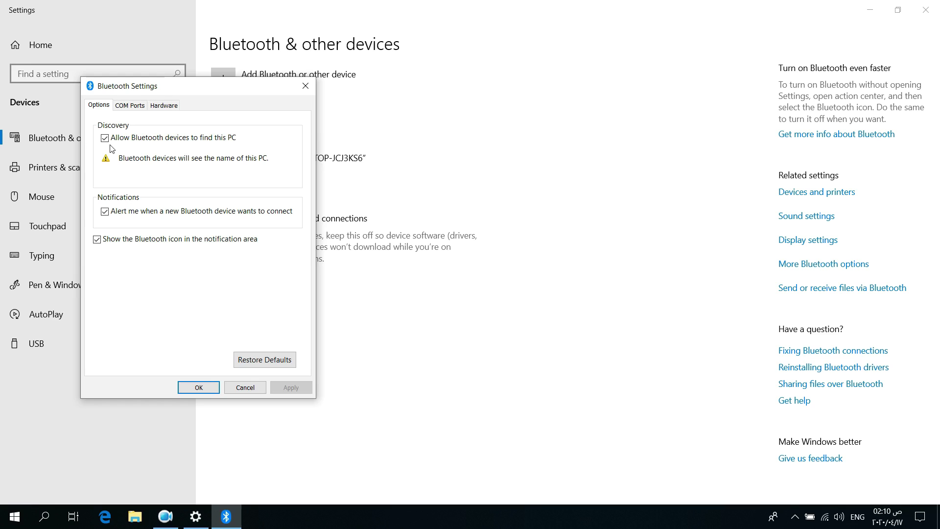
Step: Add an incoming COM port in the Bluetooth Settings dialog, accept the change and close Settings
{"action": "left_click", "coordinate": [135, 106]}
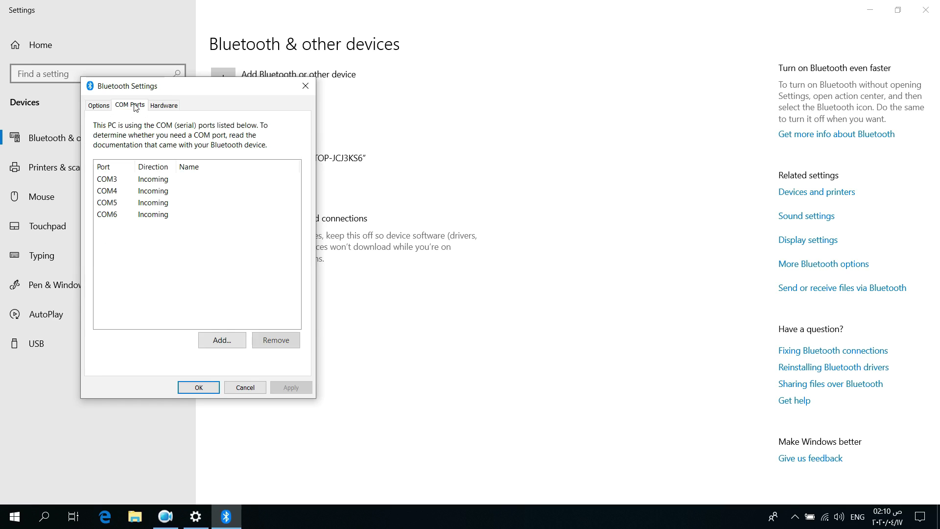
{"action": "left_click", "coordinate": [232, 345]}
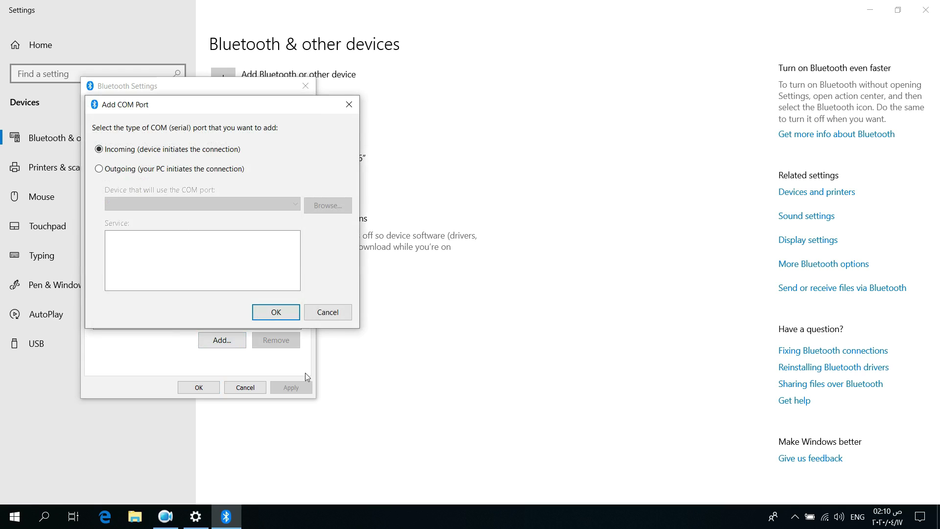
{"action": "left_click", "coordinate": [277, 312]}
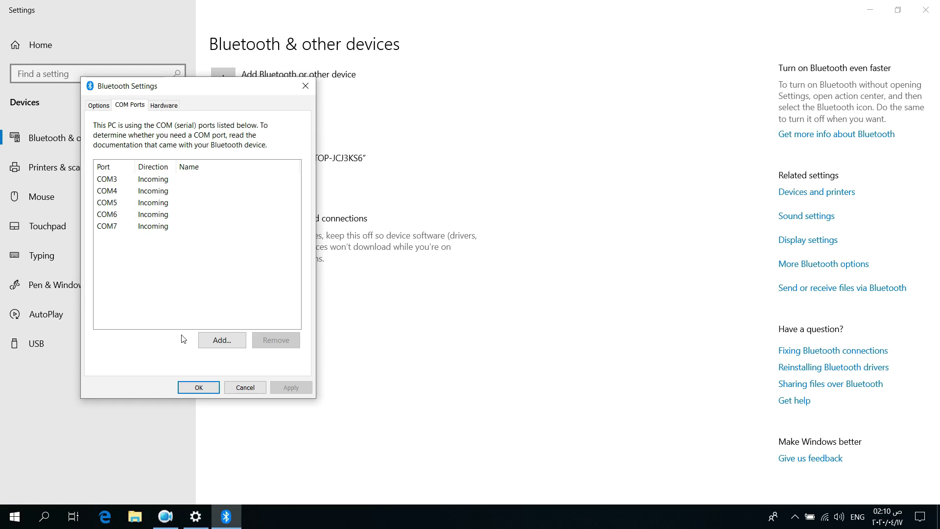
{"action": "left_click", "coordinate": [199, 388]}
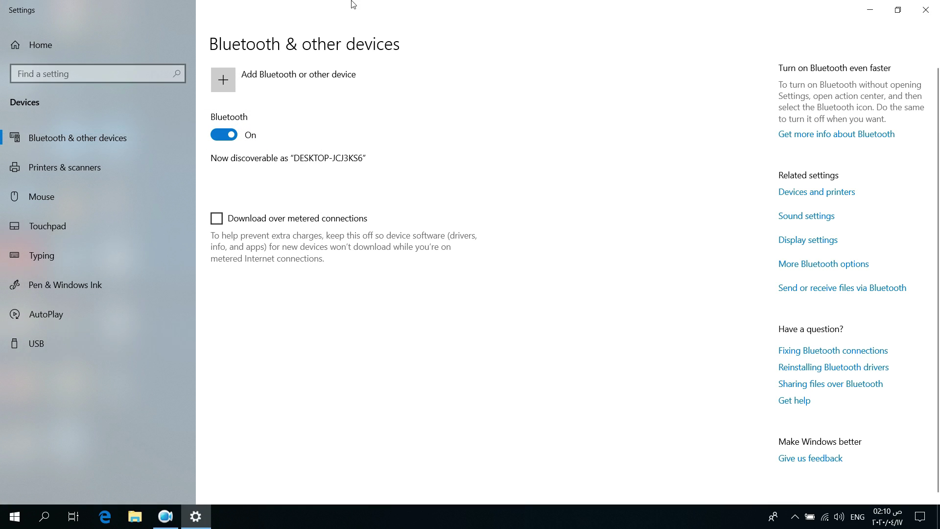
{"action": "left_click", "coordinate": [931, 13]}
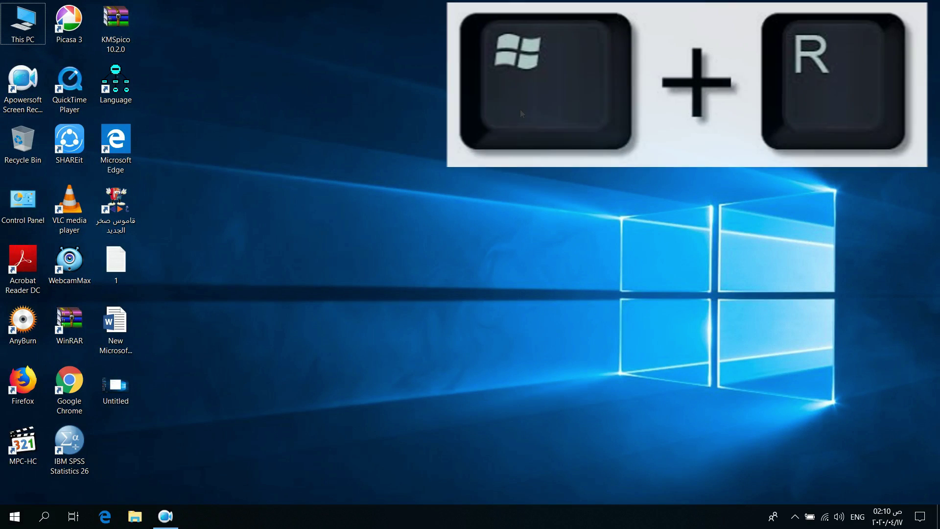
Step: Run services.msc and open the properties of Bluetooth Support Service
{"action": "key", "text": "super+r"}
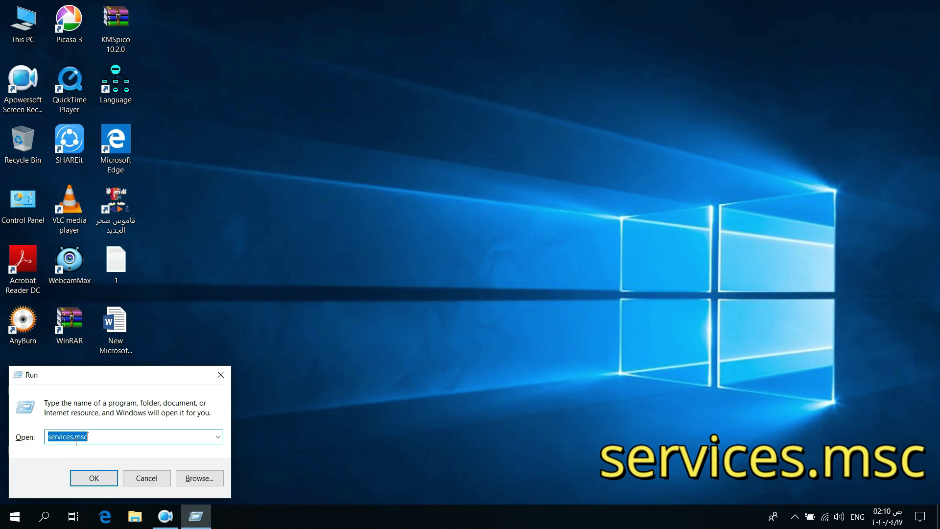
{"action": "left_click", "coordinate": [92, 478]}
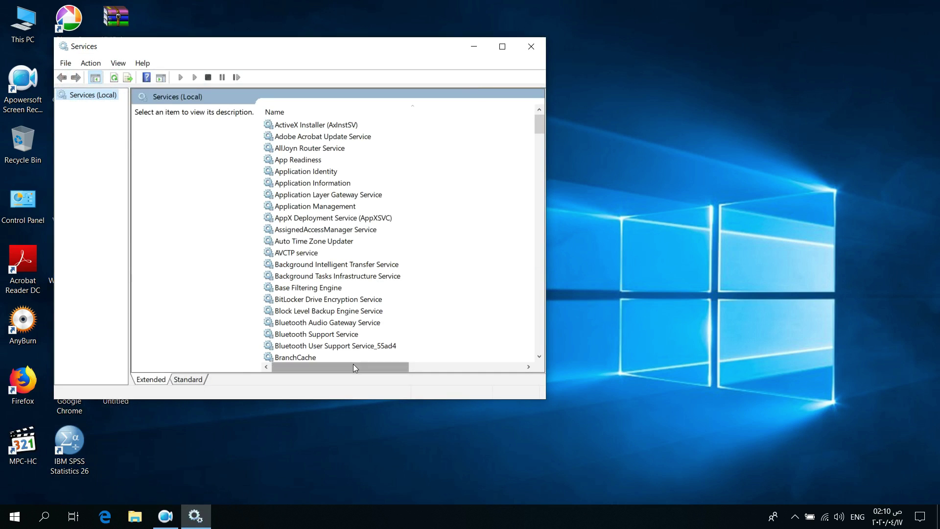
{"action": "left_click", "coordinate": [323, 336]}
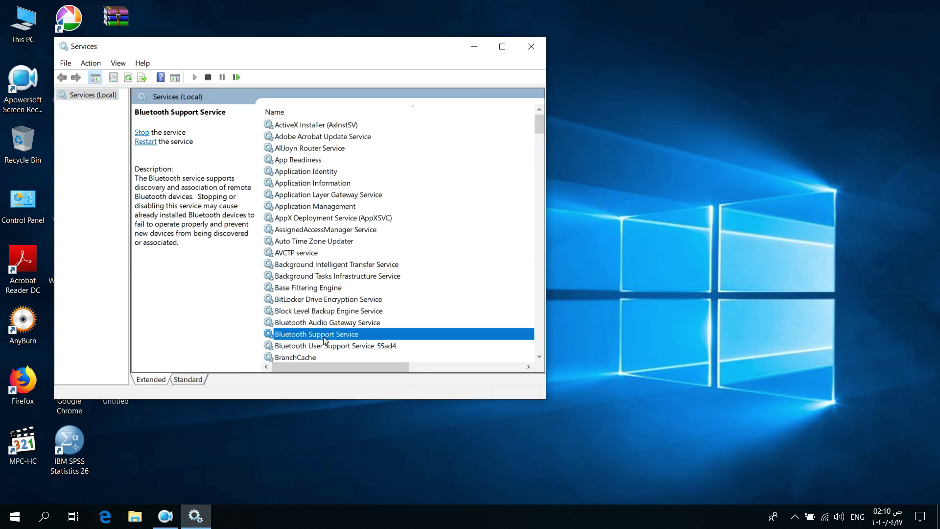
{"action": "double_click", "coordinate": [323, 336]}
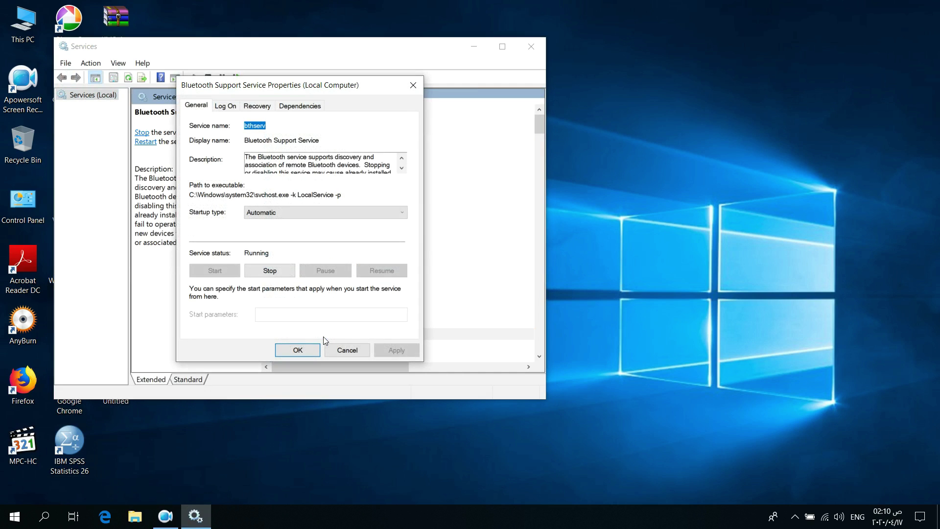
Step: Set the Bluetooth Support Service startup type to Automatic and stop it together with its dependent service, applying the change
{"action": "left_click", "coordinate": [273, 216]}
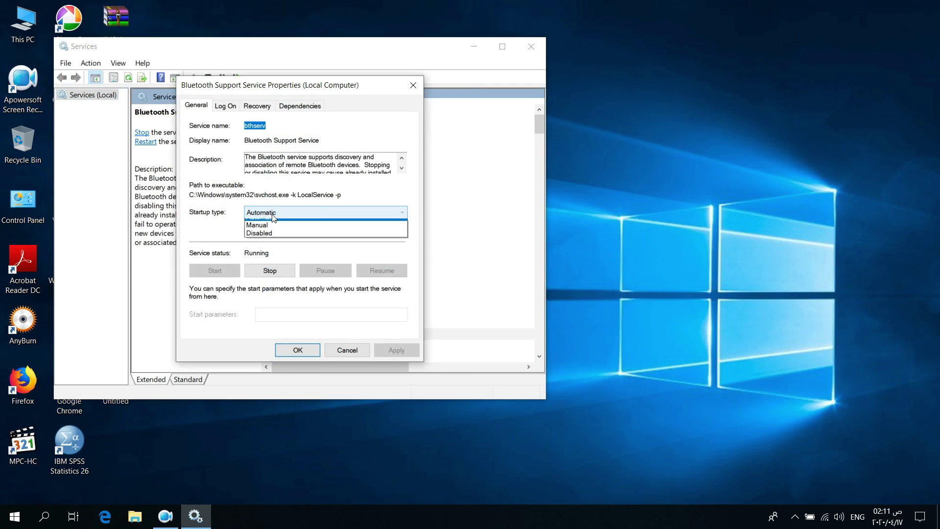
{"action": "left_click", "coordinate": [260, 240]}
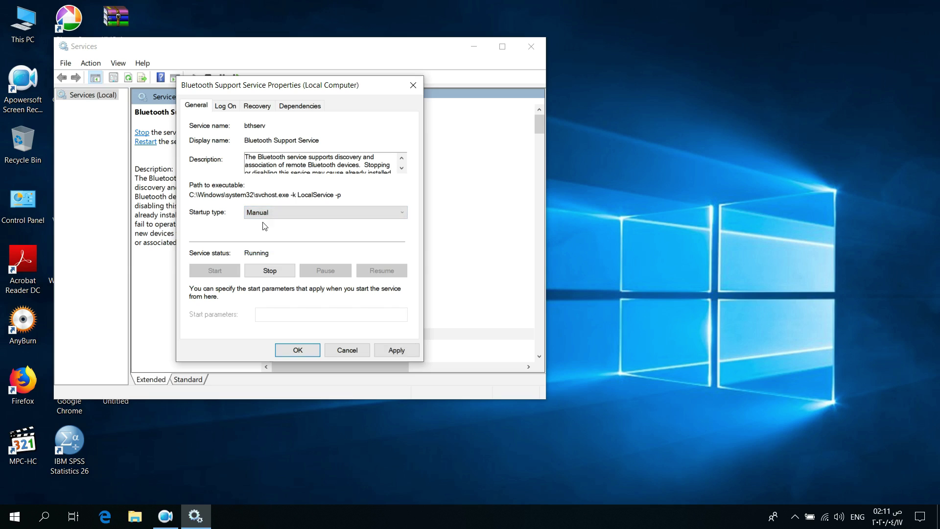
{"action": "left_click", "coordinate": [274, 216]}
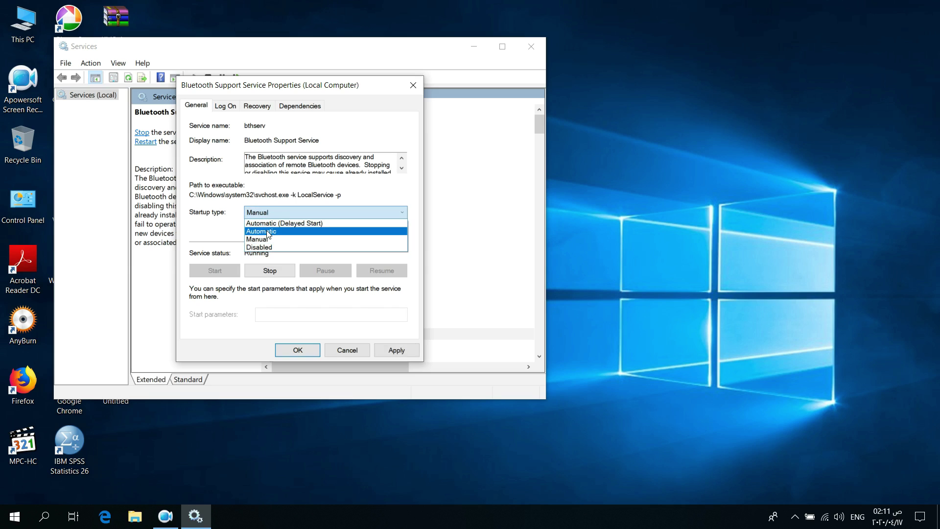
{"action": "left_click", "coordinate": [268, 234]}
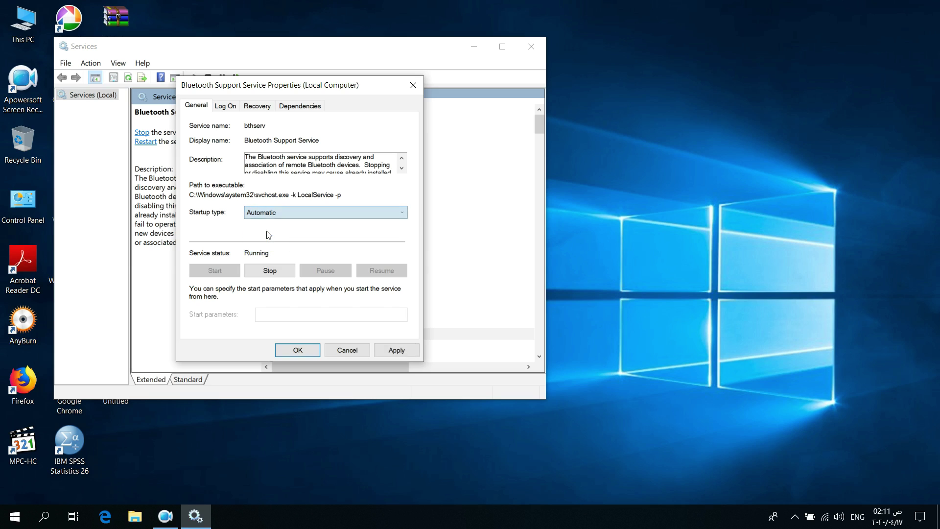
{"action": "left_click", "coordinate": [272, 273]}
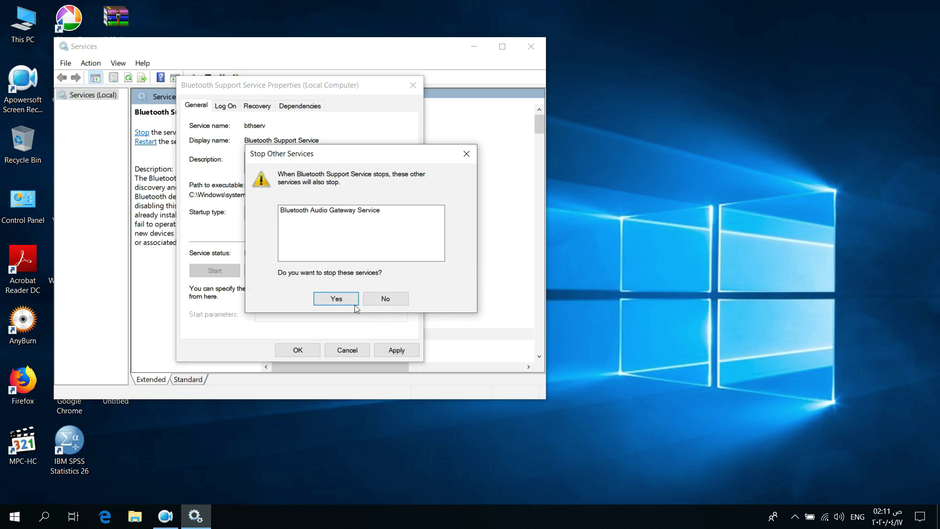
{"action": "left_click", "coordinate": [336, 299]}
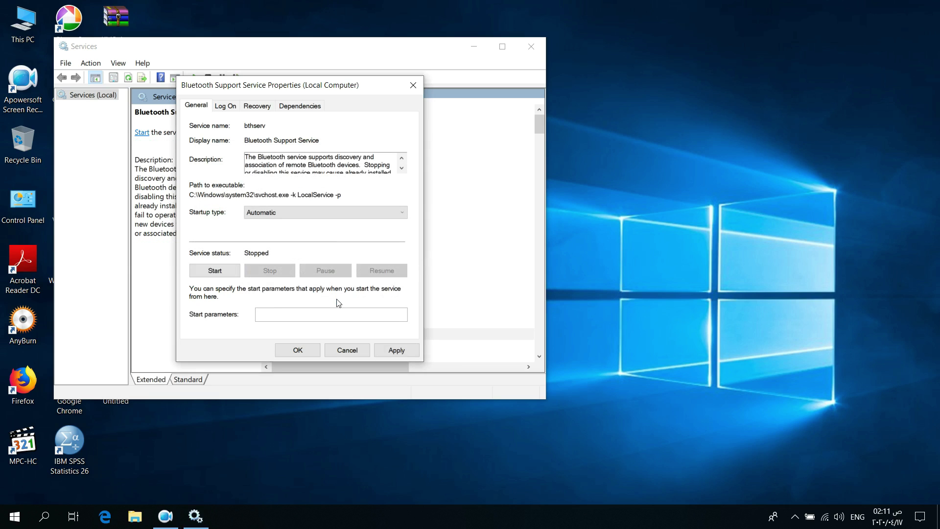
{"action": "left_click", "coordinate": [398, 350]}
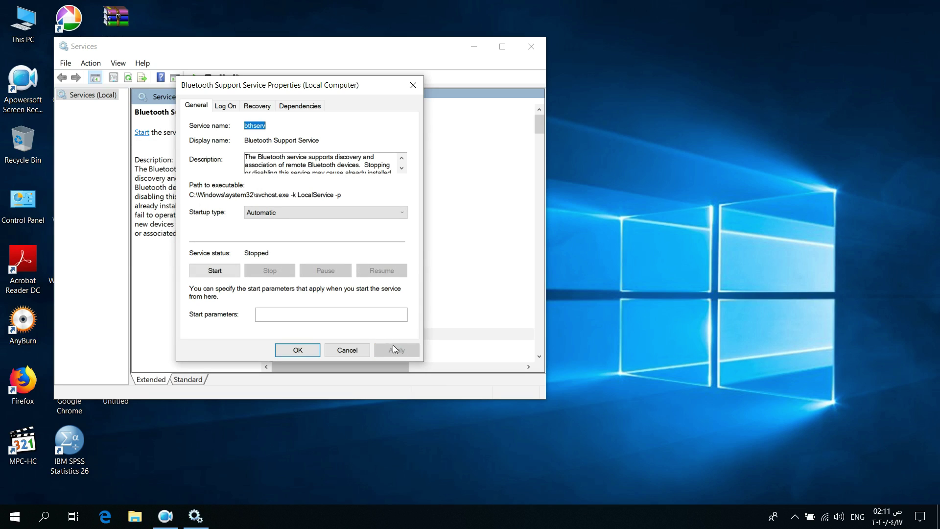
Step: Clear the password and confirm password fields of the service's log-on account and apply the change
{"action": "left_click", "coordinate": [224, 109]}
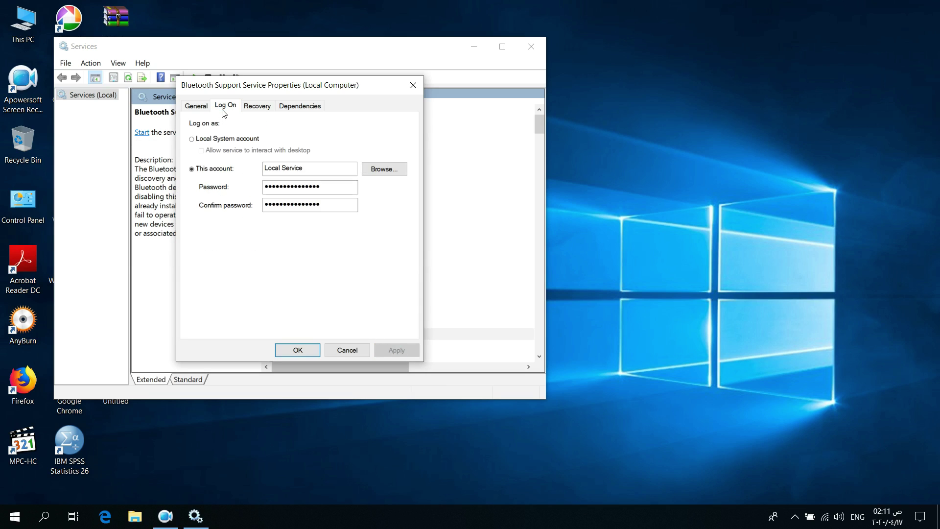
{"action": "left_click", "coordinate": [326, 185]}
{"action": "key", "text": "BackSpace"}
{"action": "key", "text": "BackSpace"}
{"action": "key", "text": "BackSpace"}
{"action": "key", "text": "BackSpace"}
{"action": "key", "text": "BackSpace"}
{"action": "key", "text": "BackSpace"}
{"action": "key", "text": "BackSpace"}
{"action": "key", "text": "BackSpace"}
{"action": "key", "text": "BackSpace"}
{"action": "key", "text": "BackSpace"}
{"action": "key", "text": "BackSpace"}
{"action": "key", "text": "BackSpace"}
{"action": "key", "text": "BackSpace"}
{"action": "key", "text": "BackSpace"}
{"action": "key", "text": "BackSpace"}
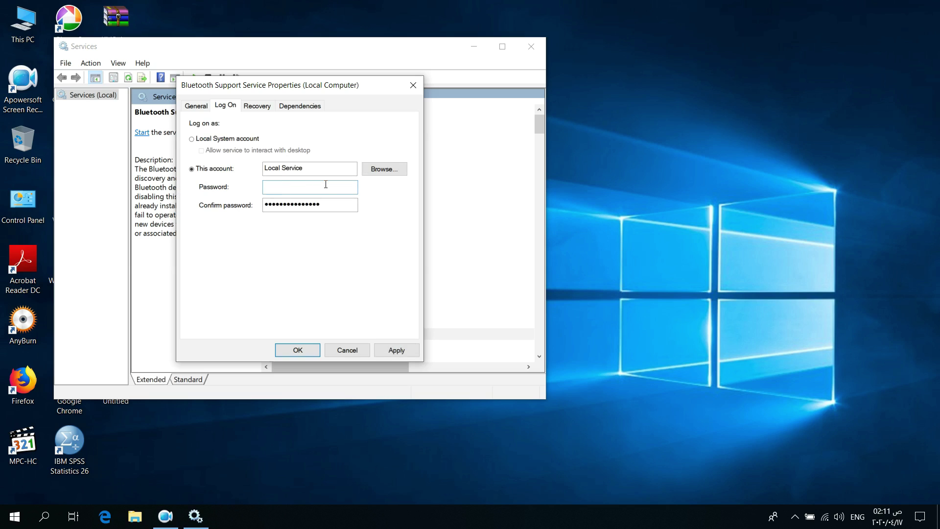
{"action": "left_click", "coordinate": [331, 205]}
{"action": "key", "text": "BackSpace"}
{"action": "key", "text": "BackSpace"}
{"action": "key", "text": "BackSpace"}
{"action": "key", "text": "BackSpace"}
{"action": "key", "text": "BackSpace"}
{"action": "key", "text": "BackSpace"}
{"action": "key", "text": "BackSpace"}
{"action": "key", "text": "BackSpace"}
{"action": "key", "text": "BackSpace"}
{"action": "key", "text": "BackSpace"}
{"action": "key", "text": "BackSpace"}
{"action": "key", "text": "BackSpace"}
{"action": "key", "text": "BackSpace"}
{"action": "key", "text": "BackSpace"}
{"action": "key", "text": "BackSpace"}
{"action": "left_click", "coordinate": [391, 351]}
Step: Start Bluetooth Support Service again and accept its properties
{"action": "left_click", "coordinate": [192, 107]}
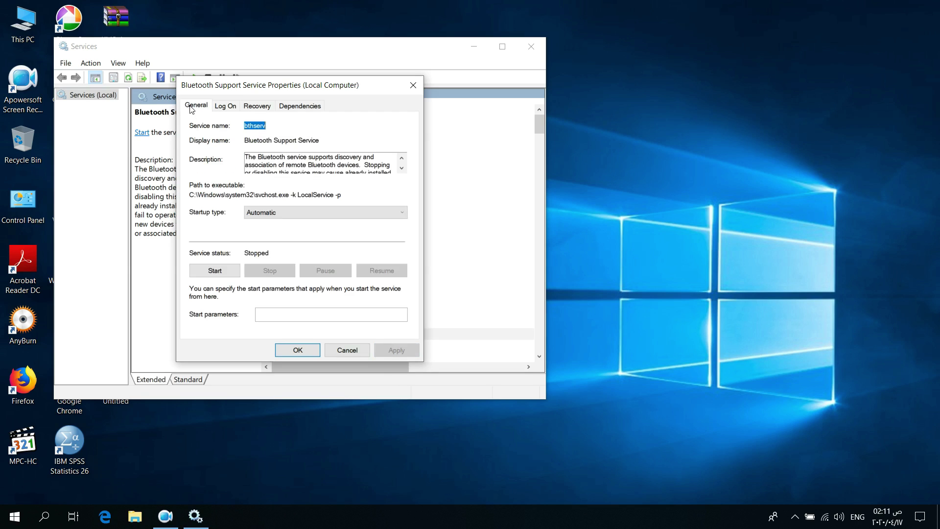
{"action": "left_click", "coordinate": [215, 271]}
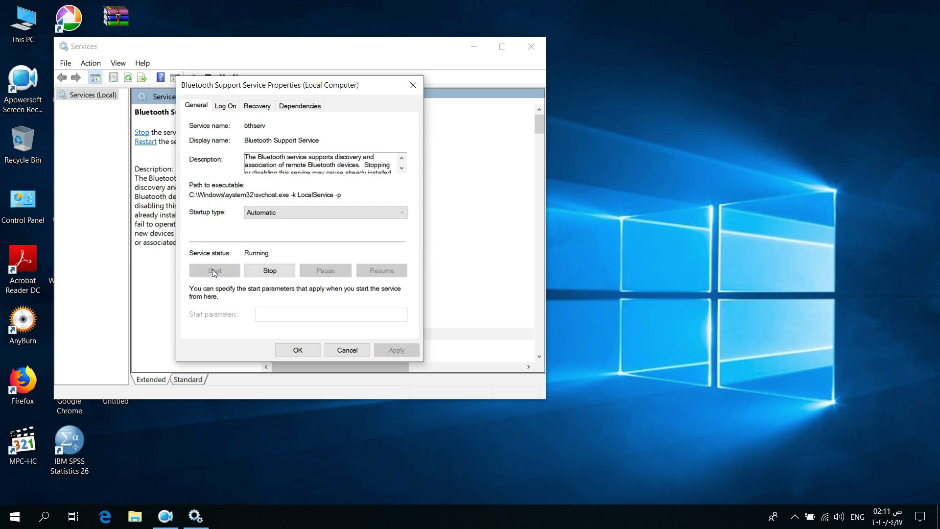
{"action": "left_click", "coordinate": [305, 350]}
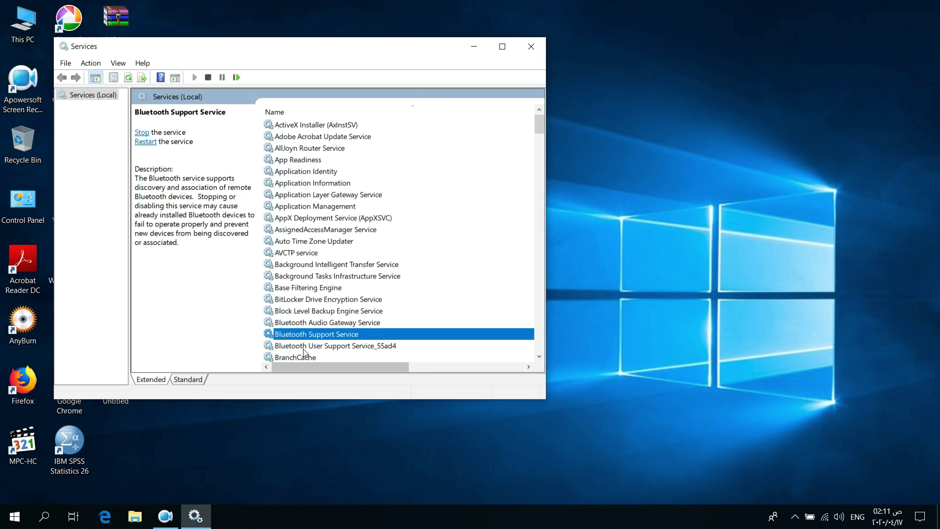
Step: Open the advanced sharing settings from Network & Internet settings and review the Private, Guest or Public and All Networks profiles
{"action": "left_click", "coordinate": [528, 51]}
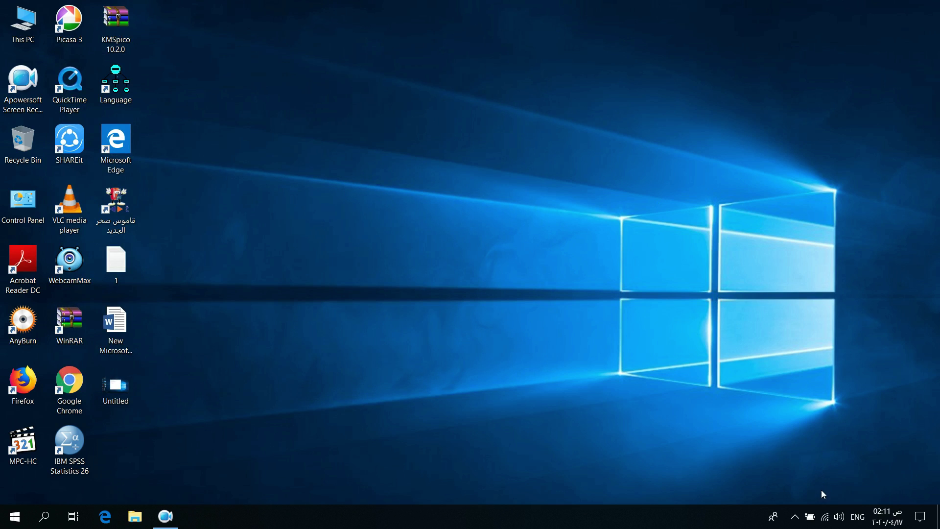
{"action": "right_click", "coordinate": [825, 521]}
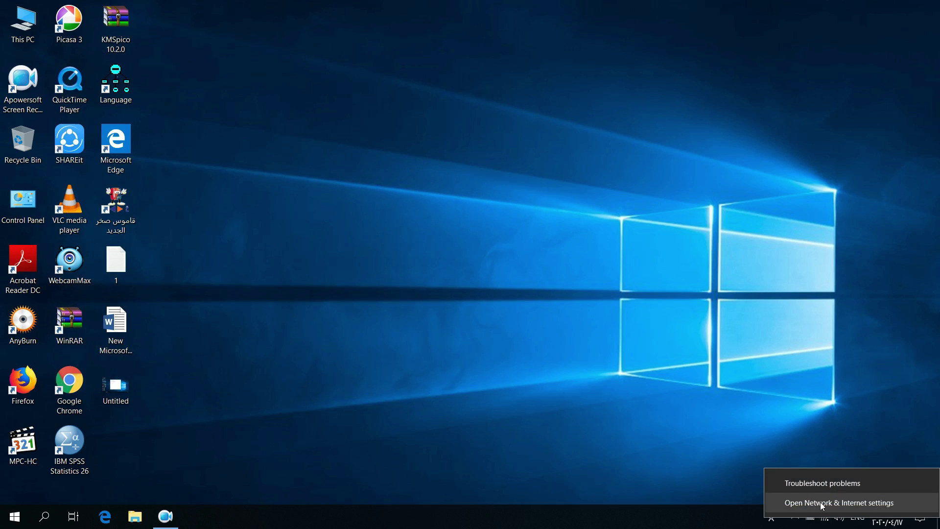
{"action": "left_click", "coordinate": [822, 503]}
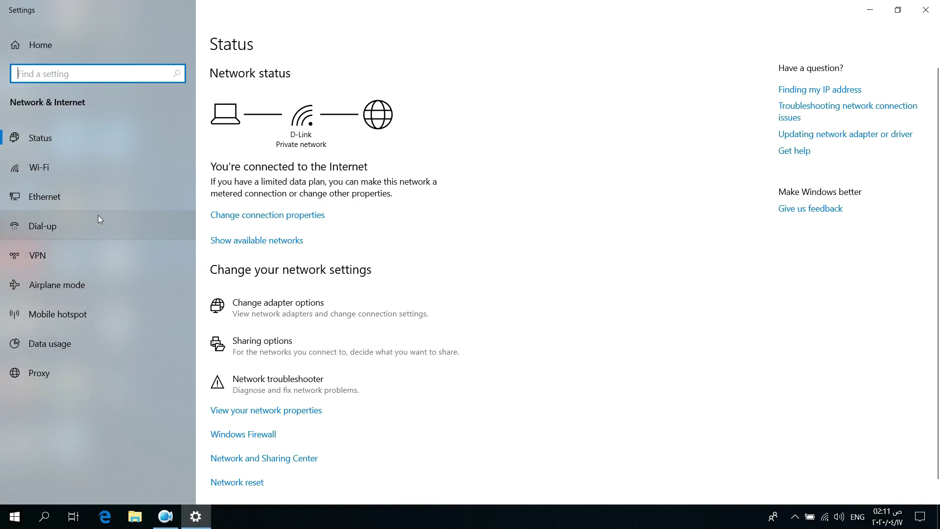
{"action": "left_click", "coordinate": [263, 348]}
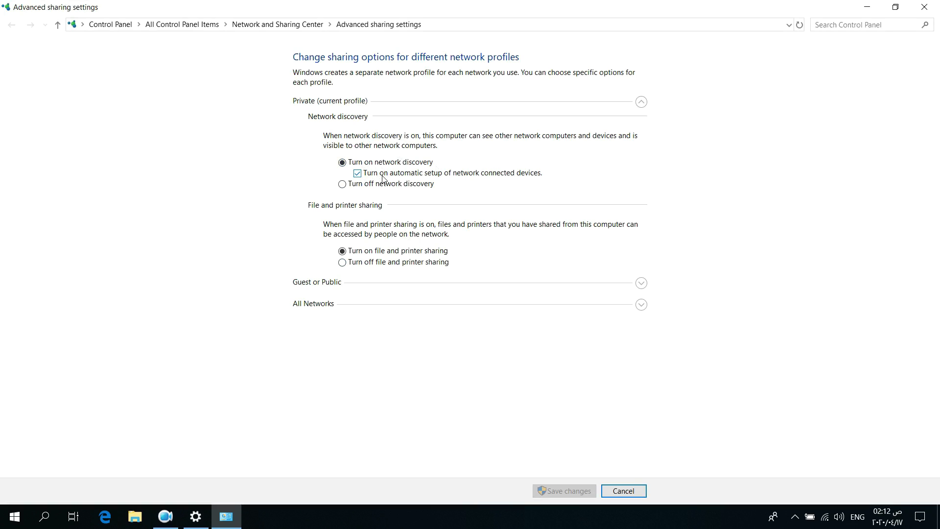
{"action": "left_click", "coordinate": [643, 284]}
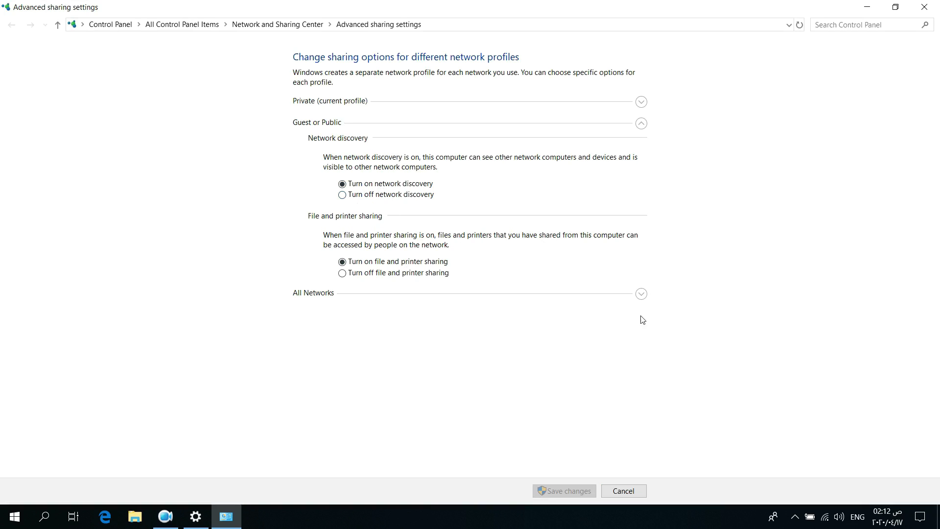
{"action": "left_click", "coordinate": [641, 295]}
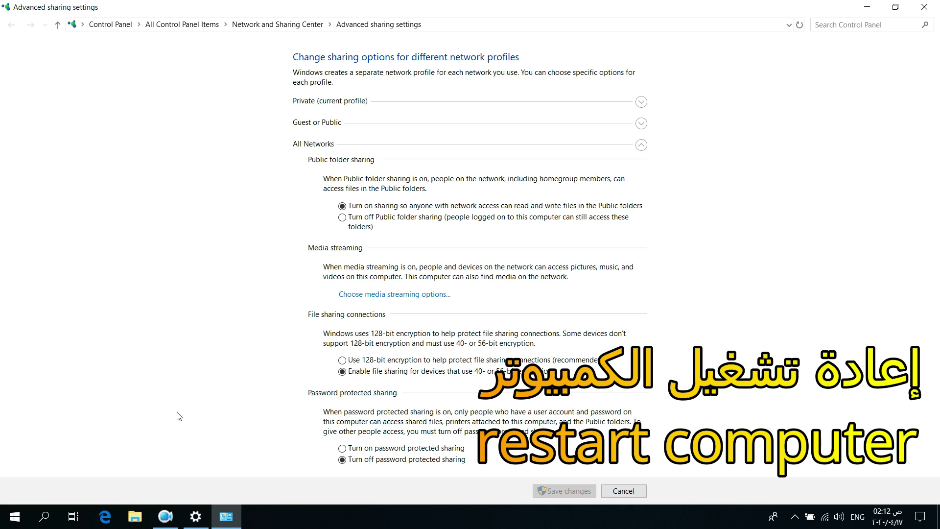
{"action": "left_click", "coordinate": [630, 493]}
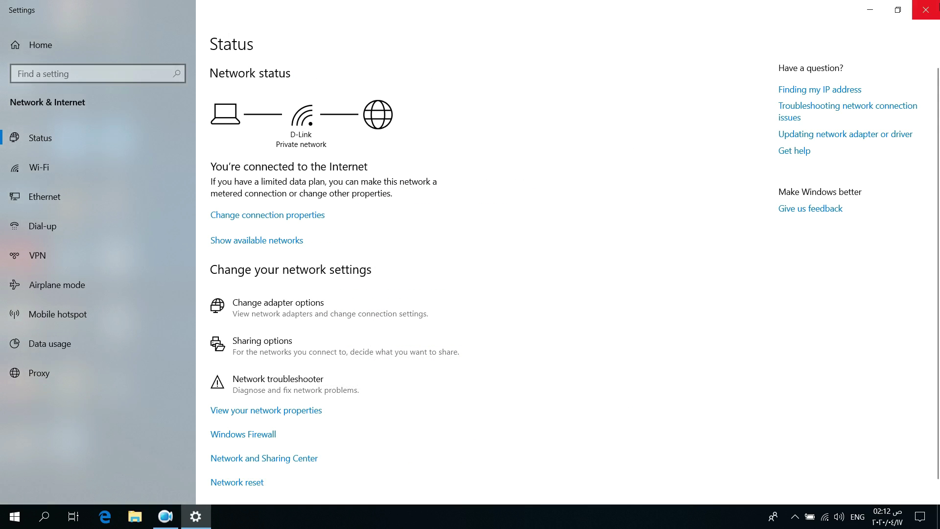
{"action": "left_click", "coordinate": [927, 10]}
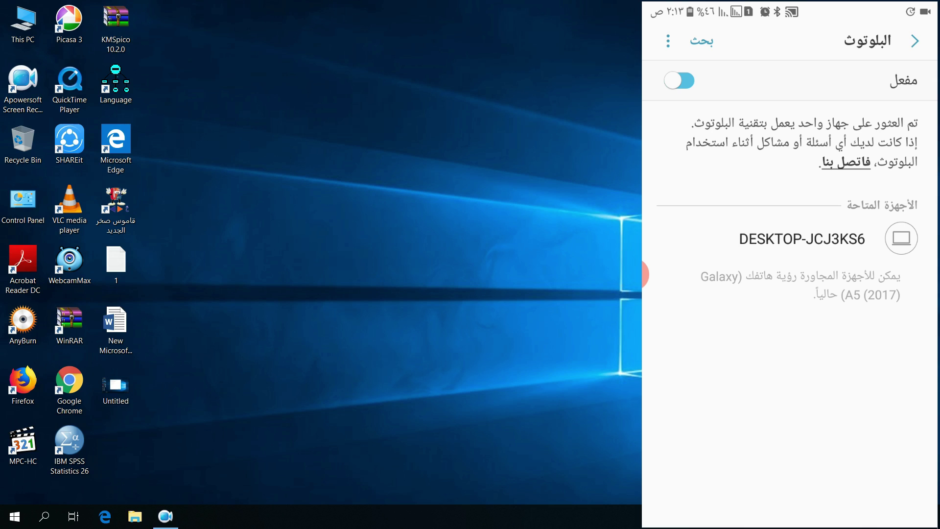
Step: Try to send the desktop text document 1 over Bluetooth to Galaxy A5 (2017) with authentication enabled, and close the transfer wizard
{"action": "right_click", "coordinate": [108, 263]}
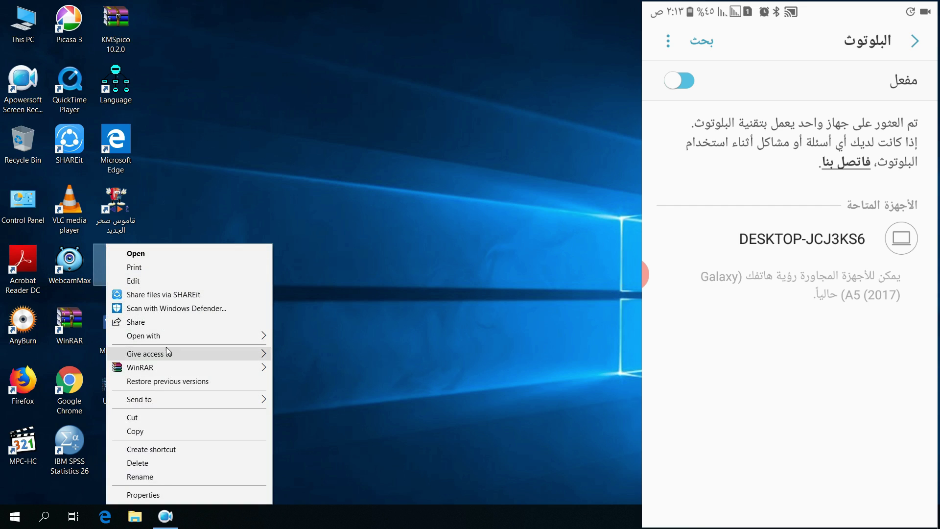
{"action": "mouse_move", "coordinate": [180, 398]}
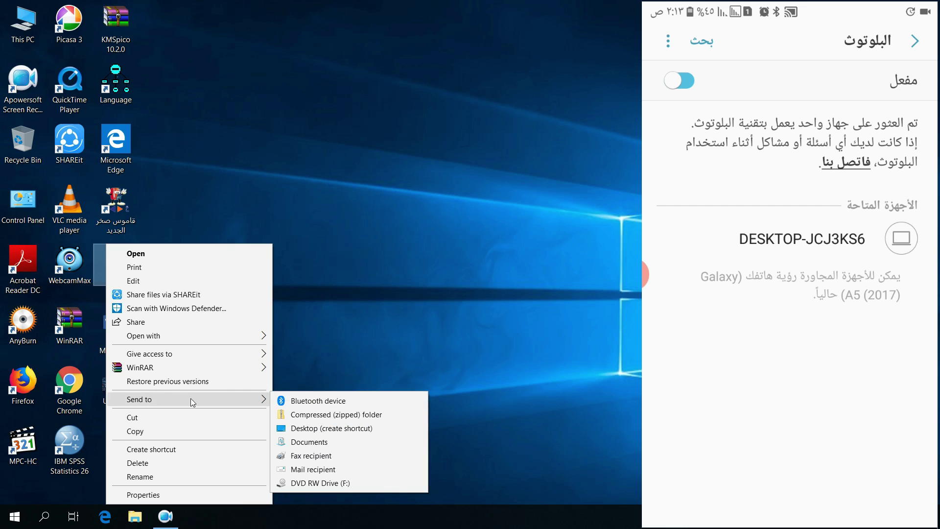
{"action": "left_click", "coordinate": [305, 401]}
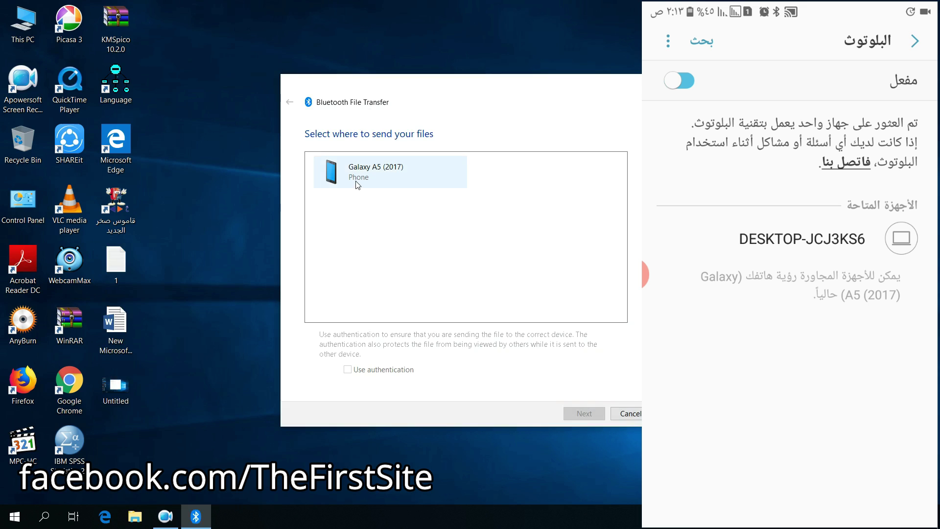
{"action": "left_click", "coordinate": [357, 185]}
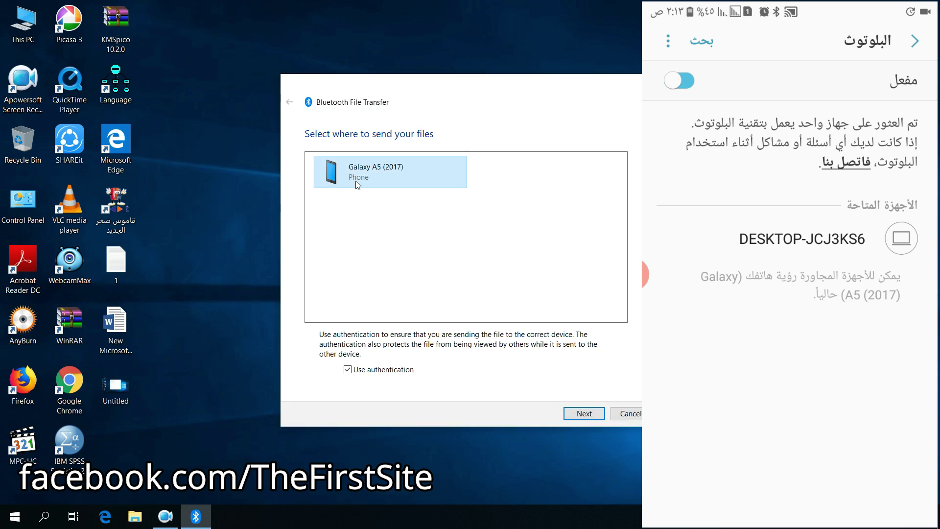
{"action": "left_click", "coordinate": [580, 414]}
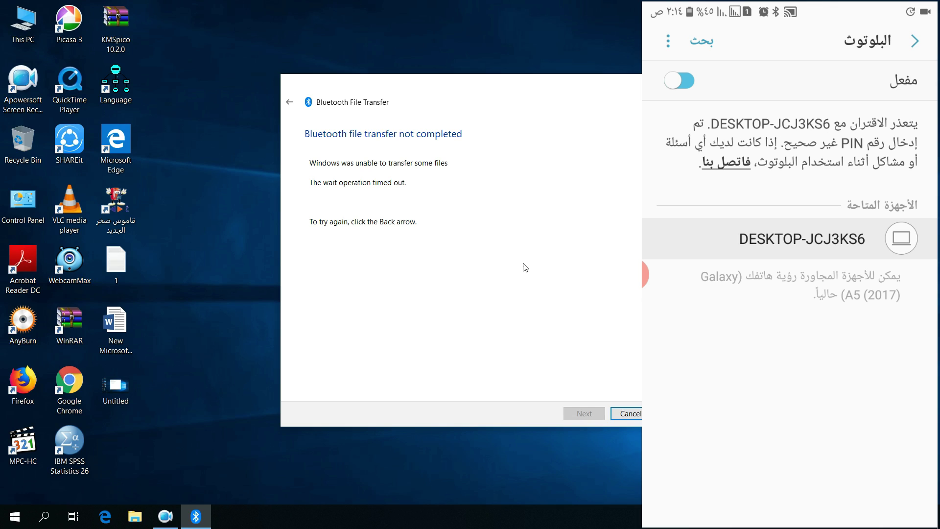
{"action": "left_click", "coordinate": [634, 417]}
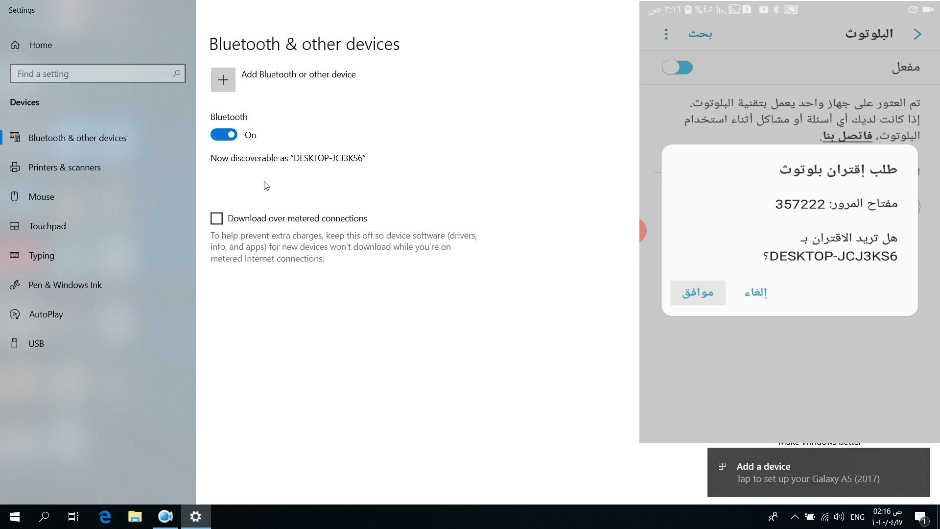
Step: Pair the computer with Galaxy A5 (2017) by accepting the device prompt and confirming the matching PIN, and close Settings
{"action": "left_click", "coordinate": [763, 475]}
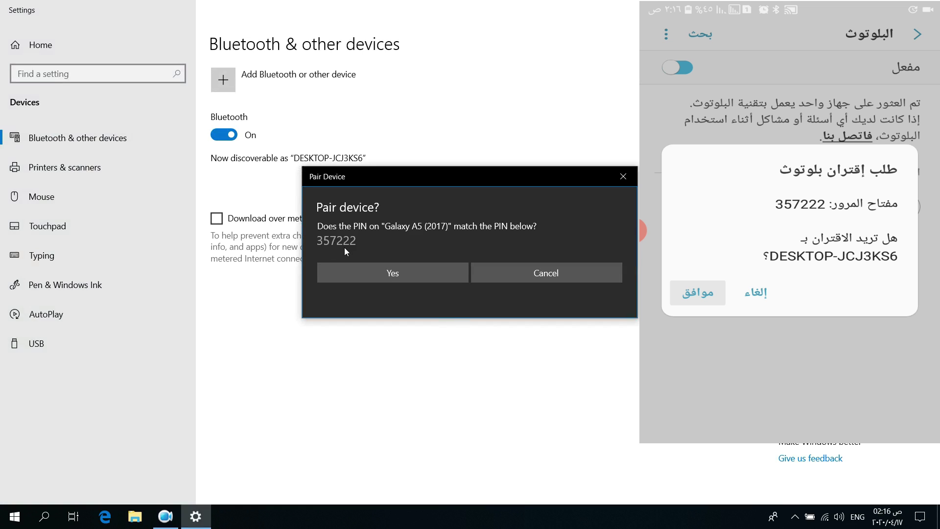
{"action": "left_click", "coordinate": [367, 268]}
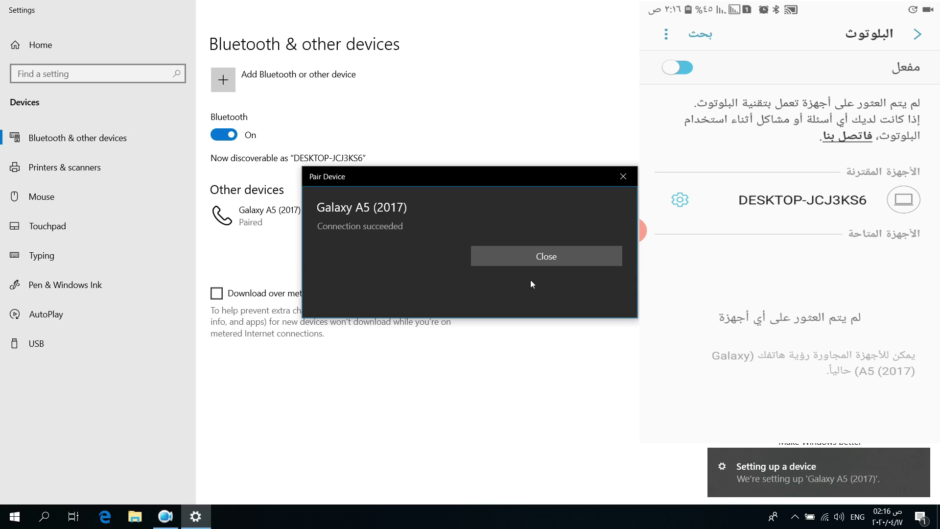
{"action": "left_click", "coordinate": [552, 260]}
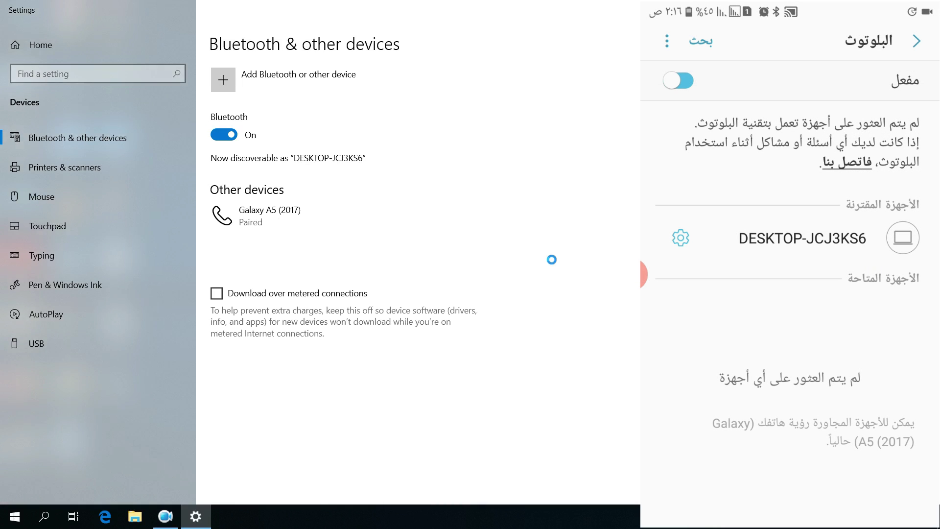
{"action": "key", "text": "alt+F4"}
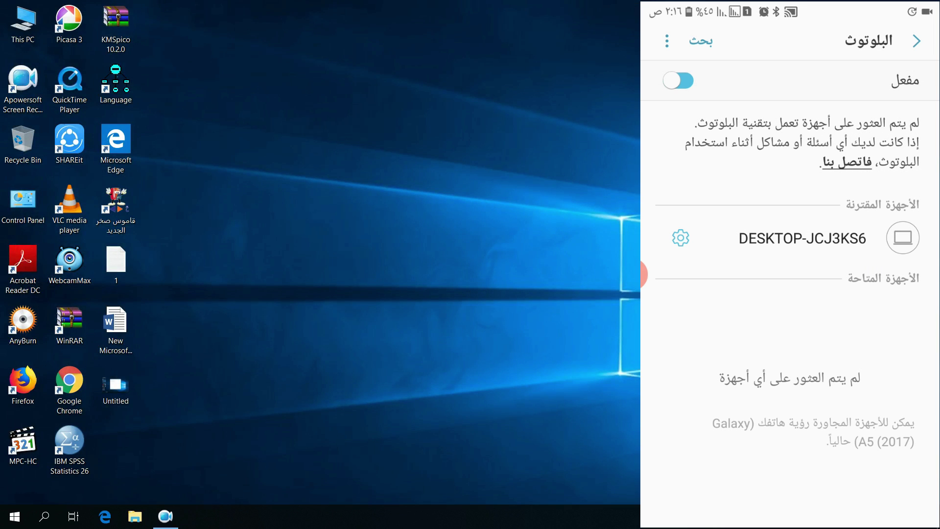
Step: Try to send the desktop text document 1 over Bluetooth to the paired Galaxy A5 (2017)
{"action": "right_click", "coordinate": [122, 271]}
{"action": "mouse_move", "coordinate": [242, 167]}
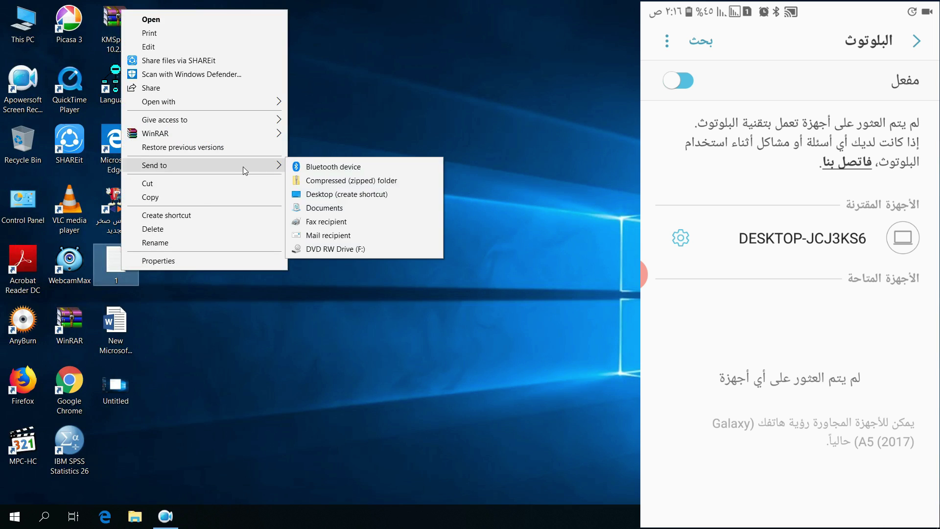
{"action": "left_click", "coordinate": [311, 168]}
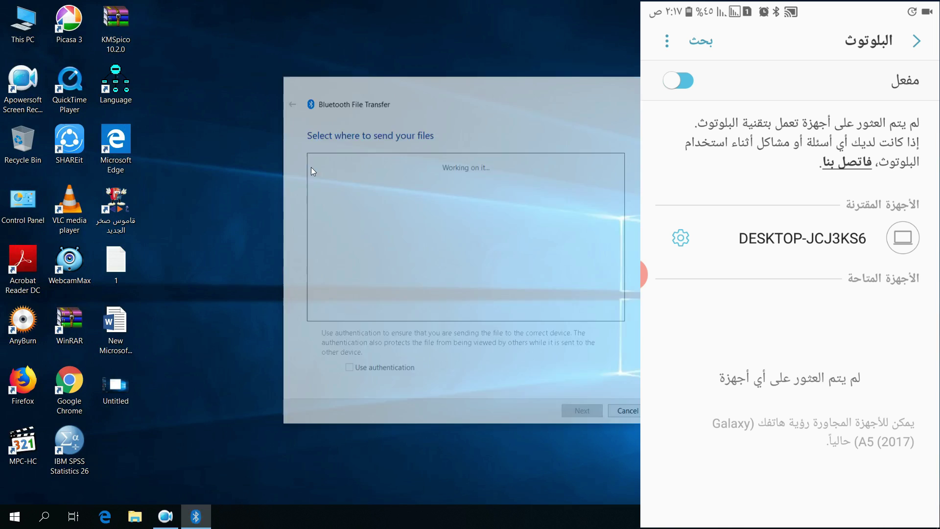
{"action": "double_click", "coordinate": [344, 179]}
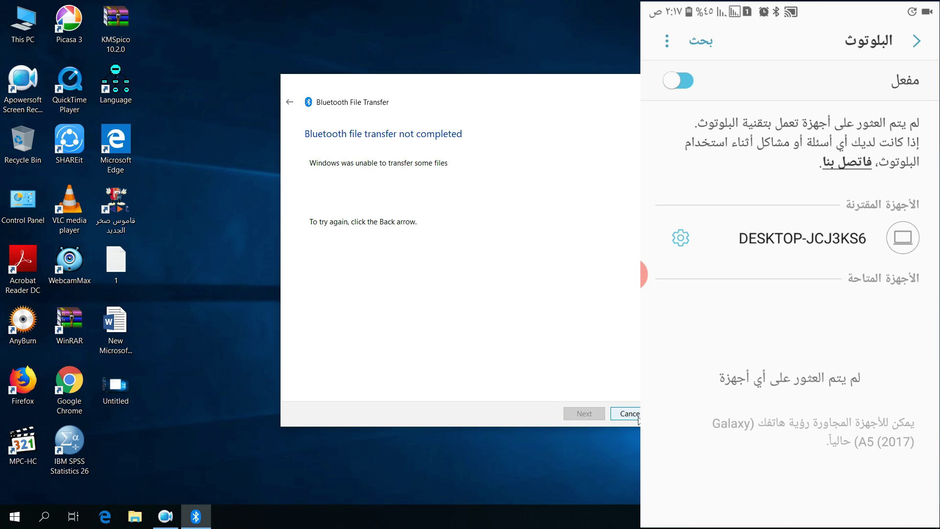
{"action": "left_click", "coordinate": [629, 414]}
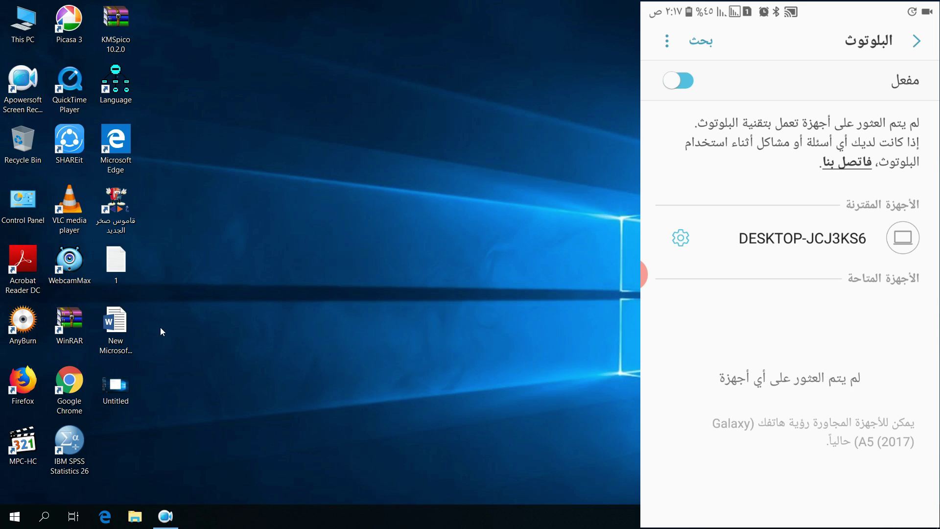
{"action": "left_click", "coordinate": [118, 280]}
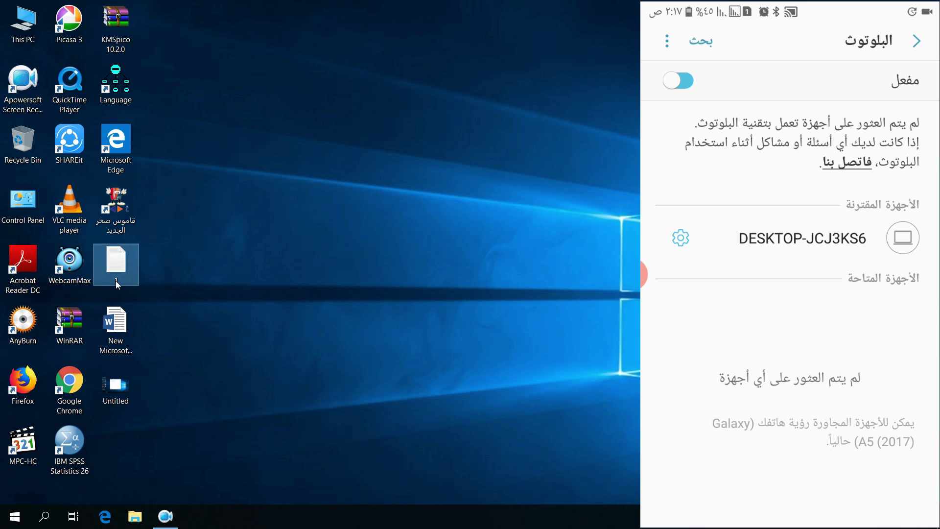
{"action": "left_click", "coordinate": [125, 322]}
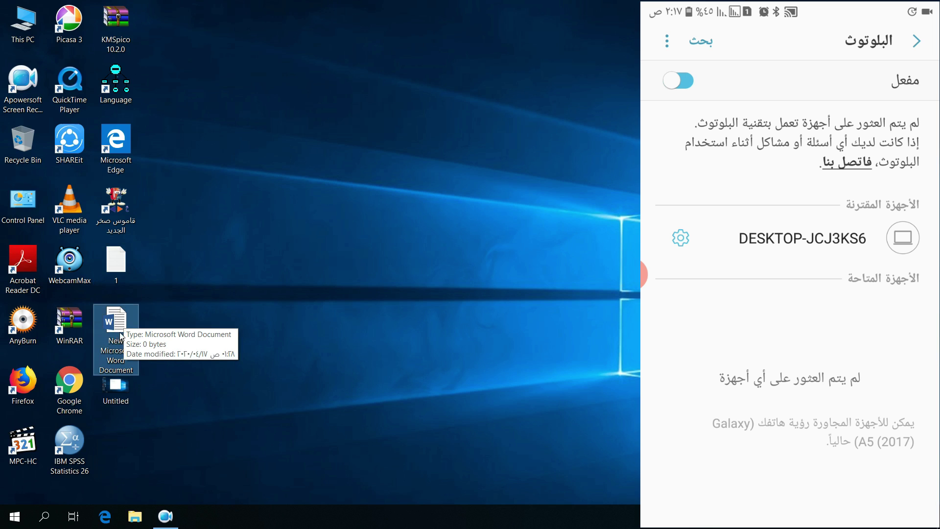
{"action": "left_click", "coordinate": [164, 303]}
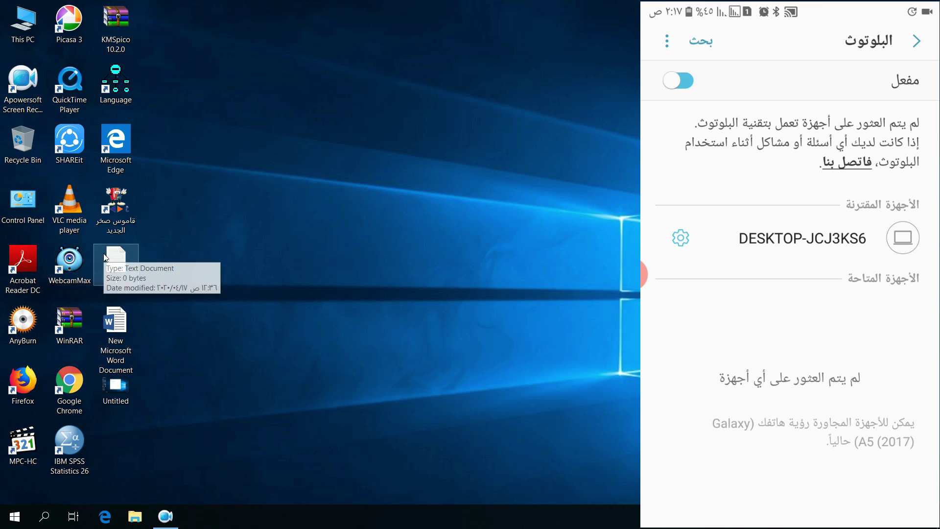
Step: Compress the desktop text document 1 into a zipped folder, keeping 1 as the archive name
{"action": "right_click", "coordinate": [116, 261]}
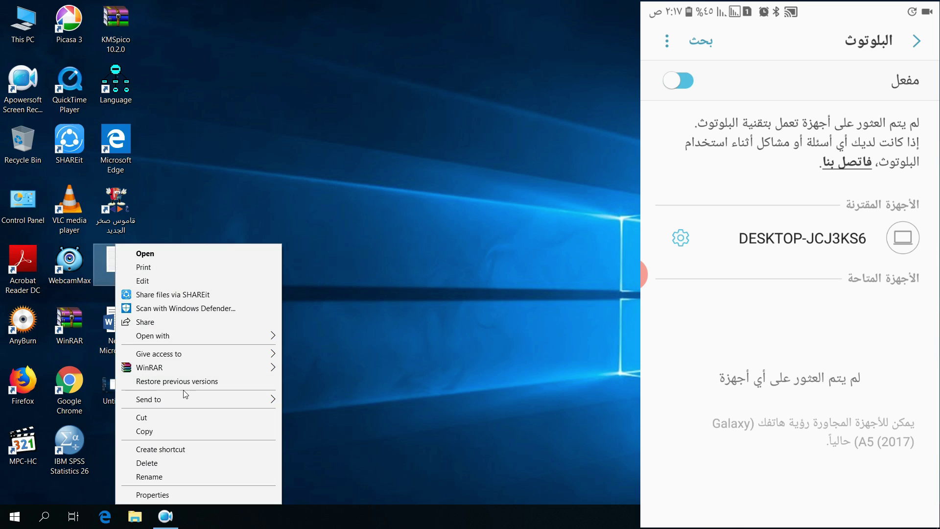
{"action": "mouse_move", "coordinate": [191, 398]}
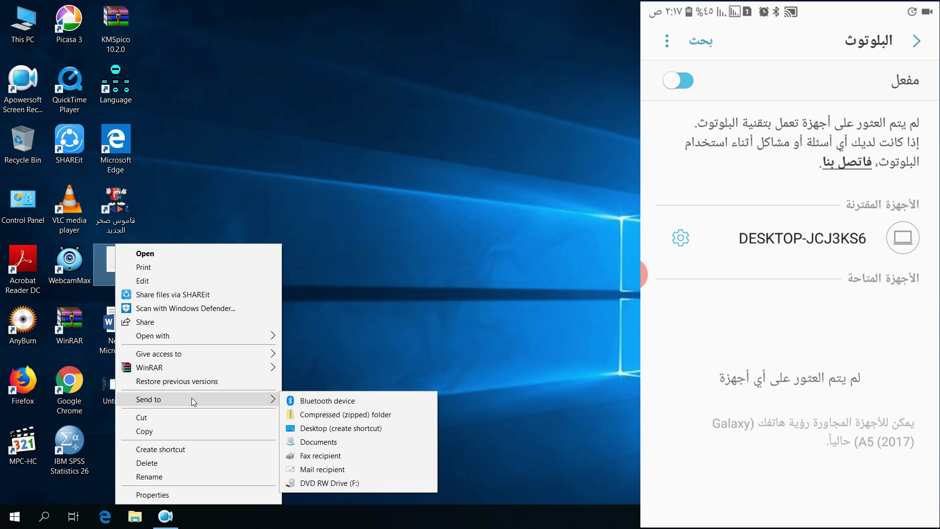
{"action": "left_click", "coordinate": [336, 419]}
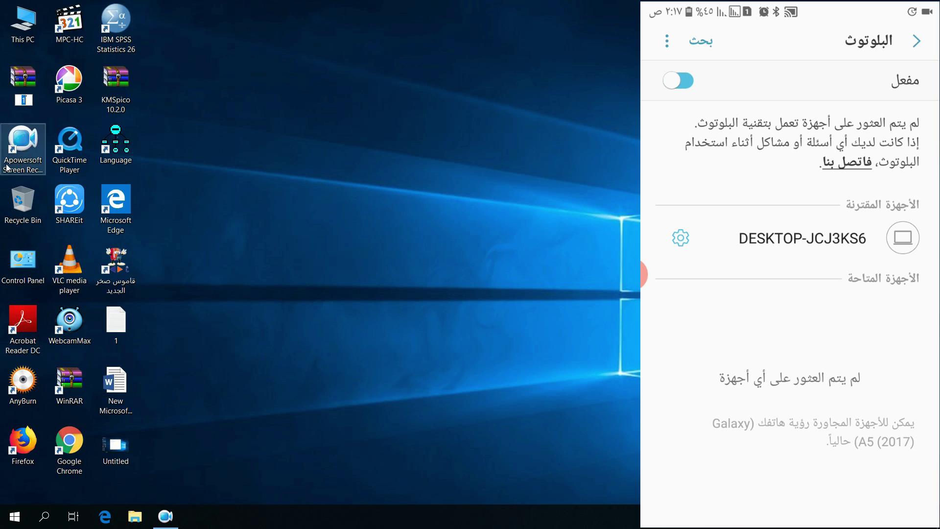
{"action": "left_click", "coordinate": [19, 93]}
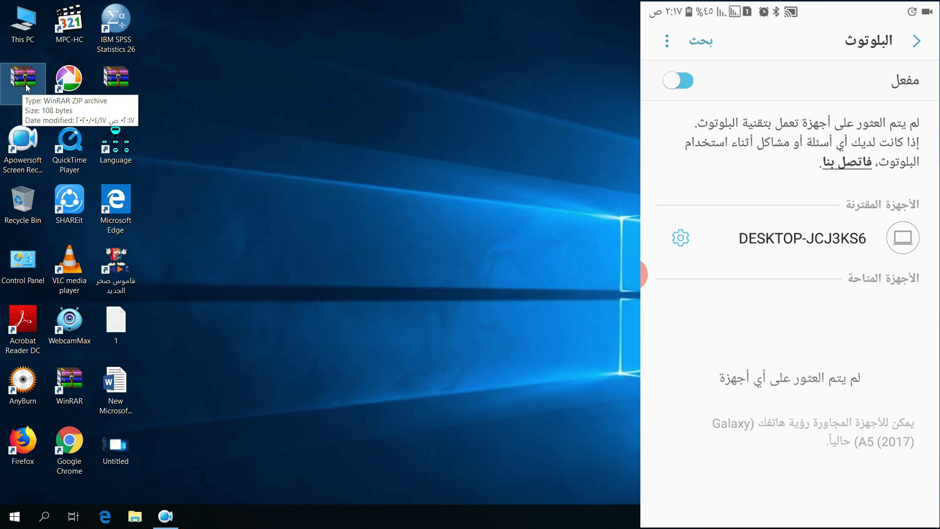
Step: Send the archive 1.zip over Bluetooth to Galaxy A5 (2017) and finish the transfer wizard
{"action": "right_click", "coordinate": [26, 88]}
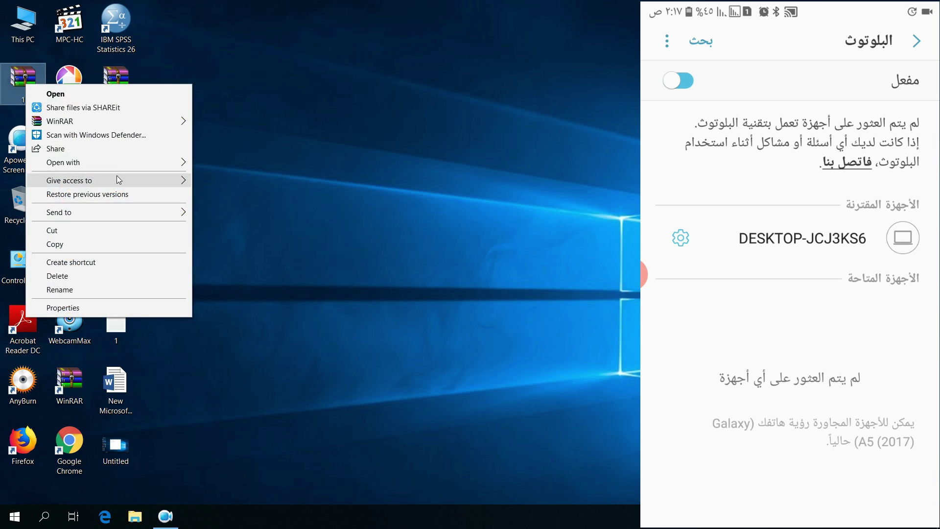
{"action": "mouse_move", "coordinate": [116, 212]}
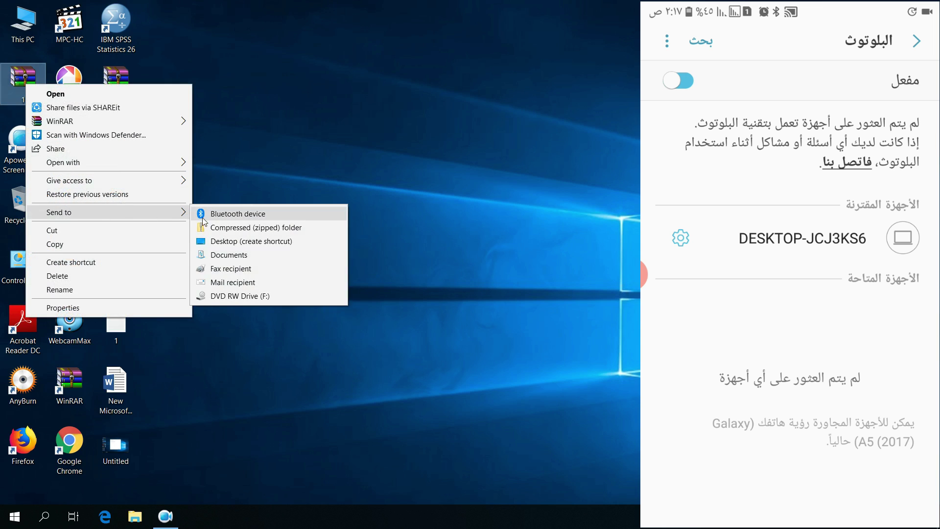
{"action": "left_click", "coordinate": [244, 218]}
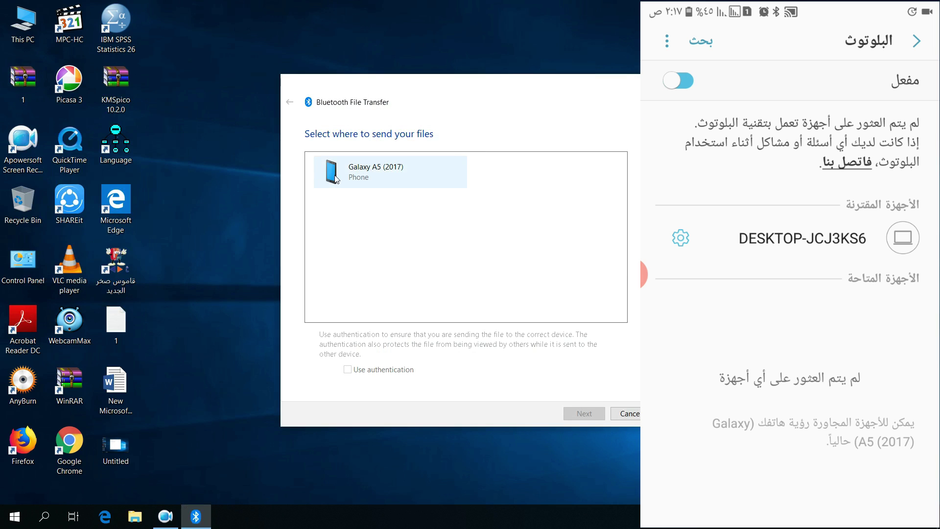
{"action": "double_click", "coordinate": [336, 179]}
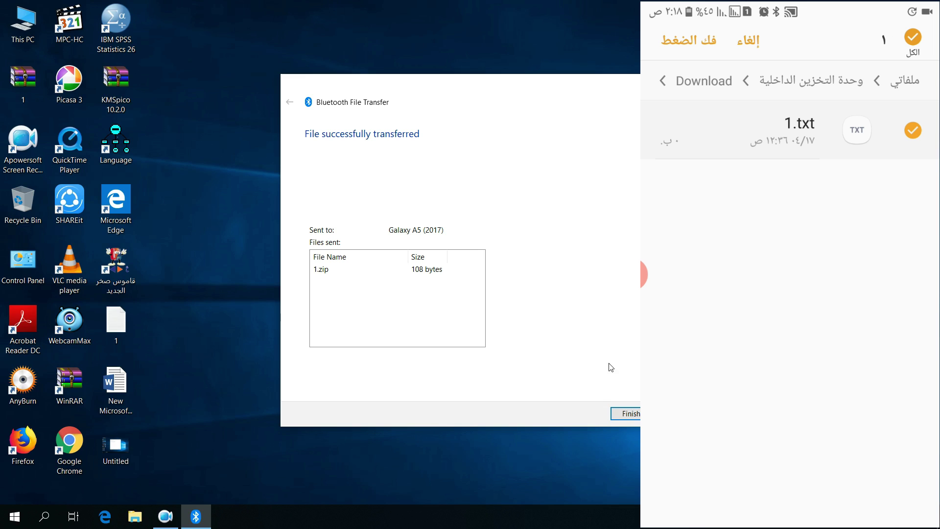
{"action": "left_click", "coordinate": [630, 414]}
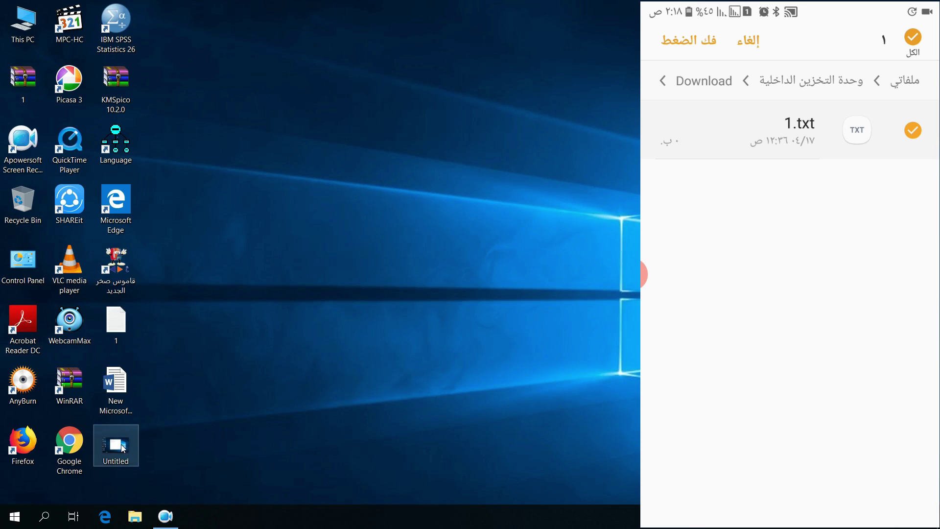
Step: Send the desktop image Untitled over Bluetooth to Galaxy A5 (2017) and finish the transfer wizard
{"action": "right_click", "coordinate": [120, 444]}
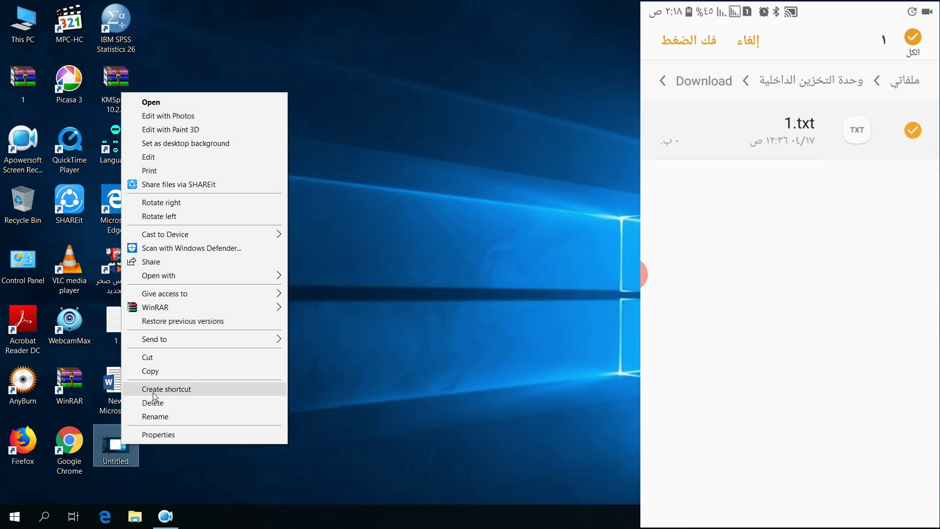
{"action": "mouse_move", "coordinate": [222, 342]}
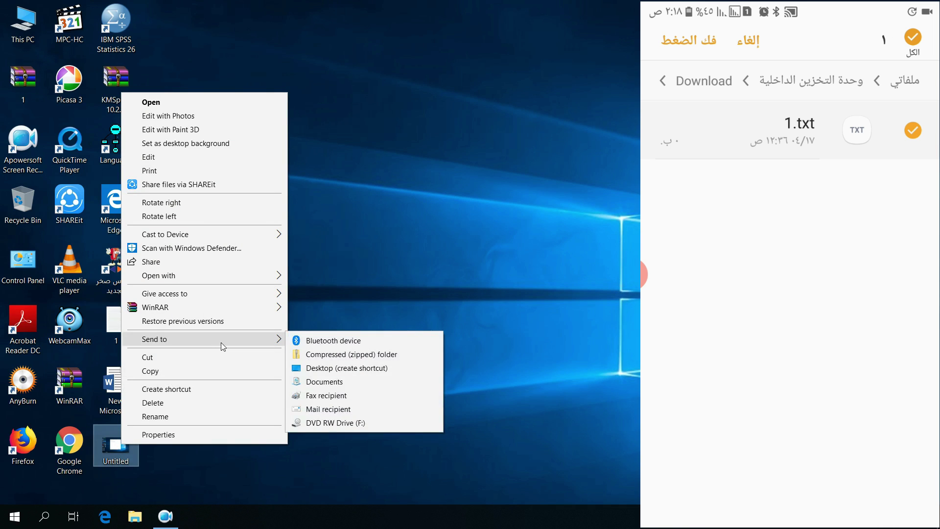
{"action": "left_click", "coordinate": [333, 343]}
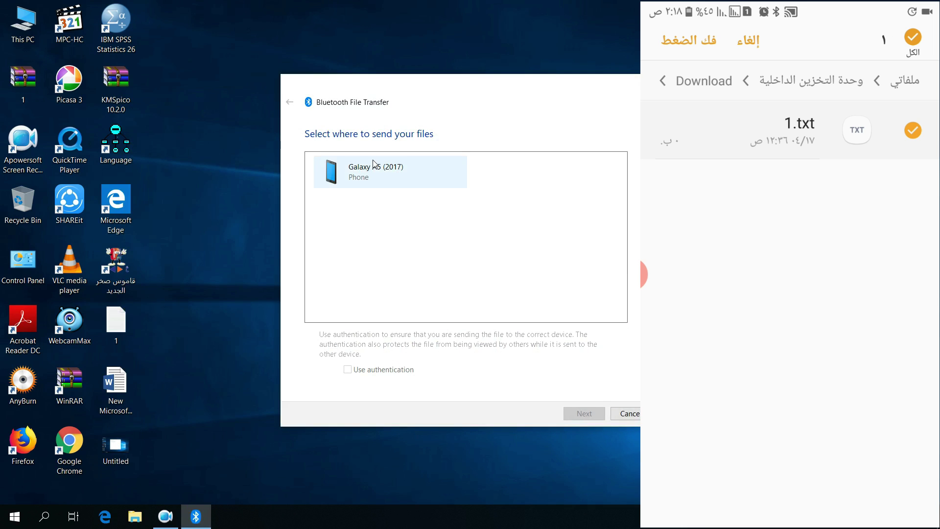
{"action": "left_click", "coordinate": [372, 160]}
{"action": "double_click", "coordinate": [372, 160]}
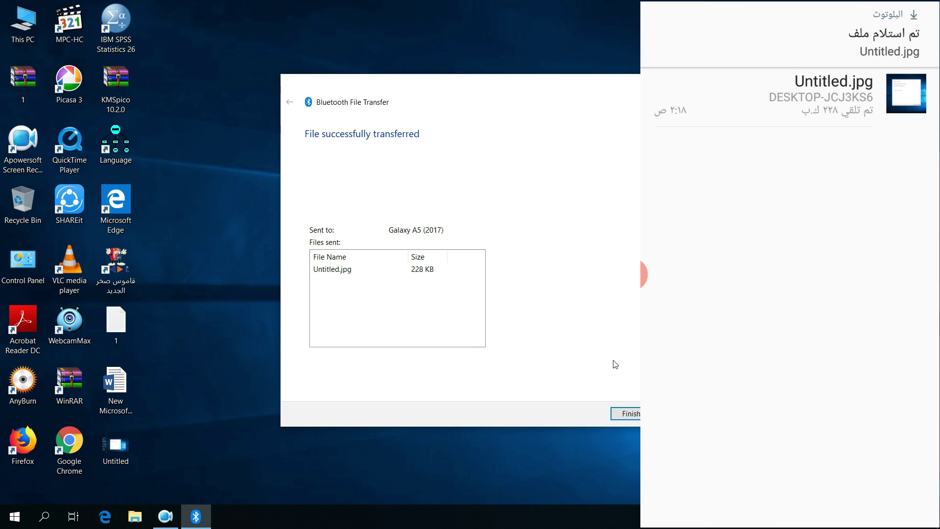
{"action": "left_click", "coordinate": [629, 414]}
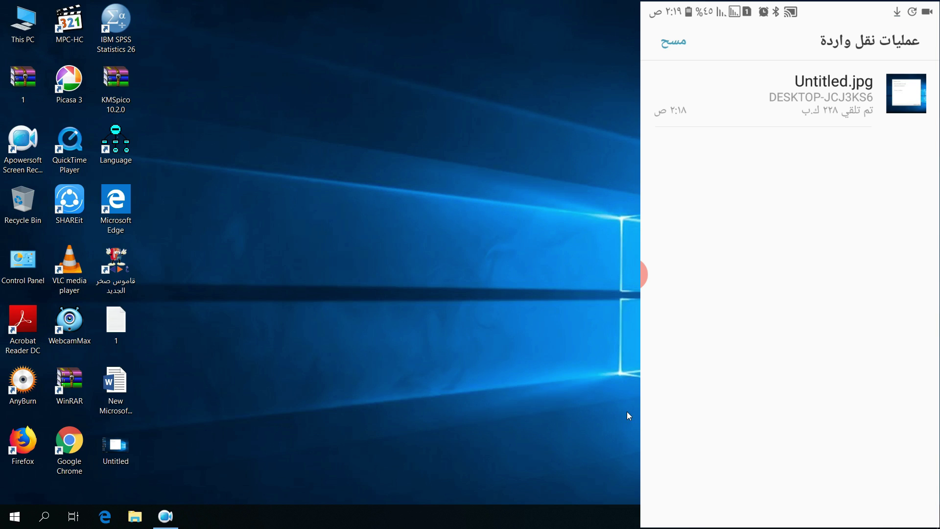
{"action": "left_click", "coordinate": [33, 85]}
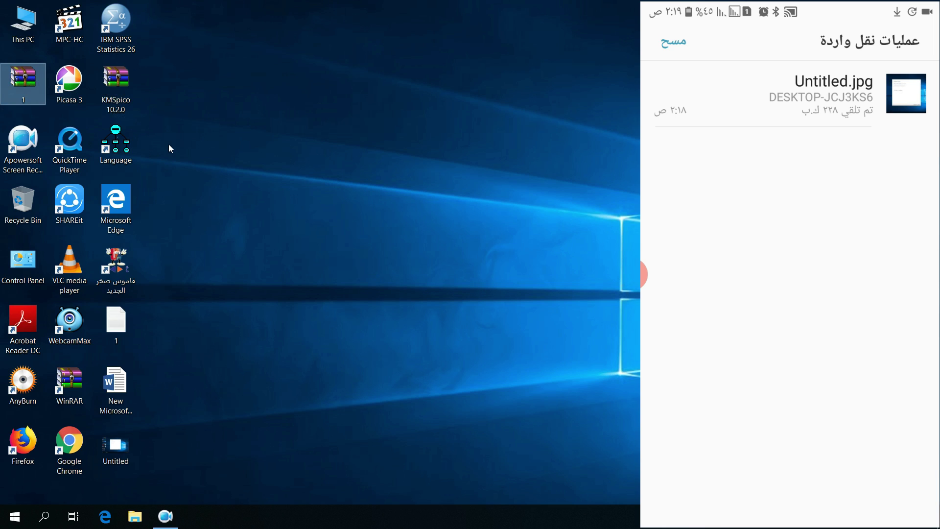
{"action": "left_click", "coordinate": [123, 381]}
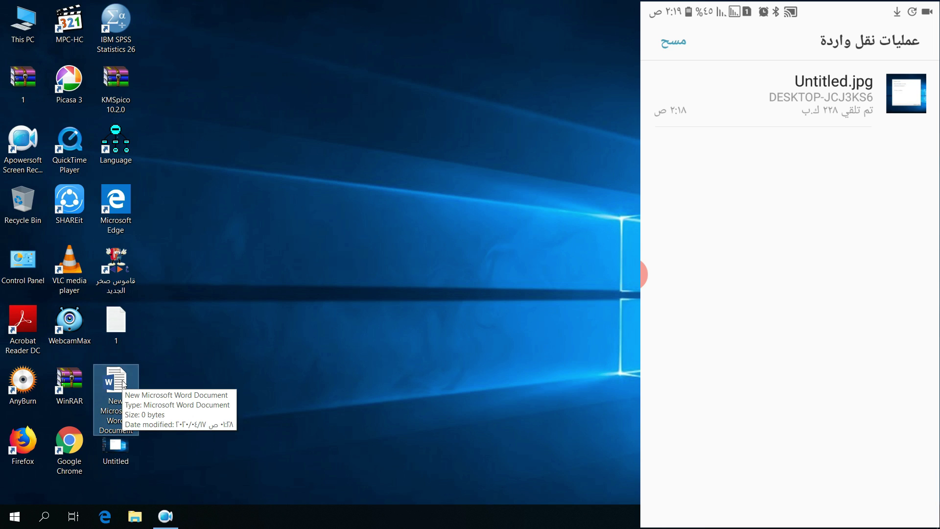
{"action": "left_click", "coordinate": [27, 85]}
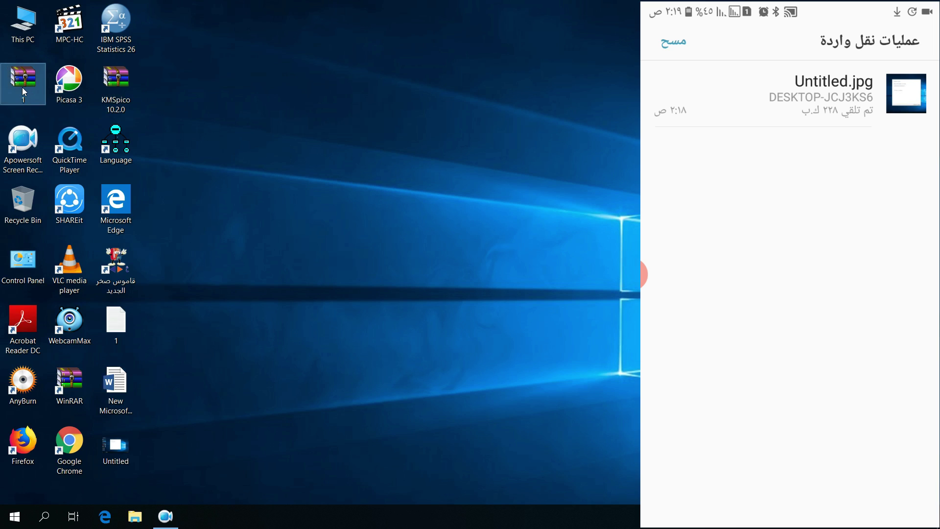
{"action": "left_click", "coordinate": [203, 262]}
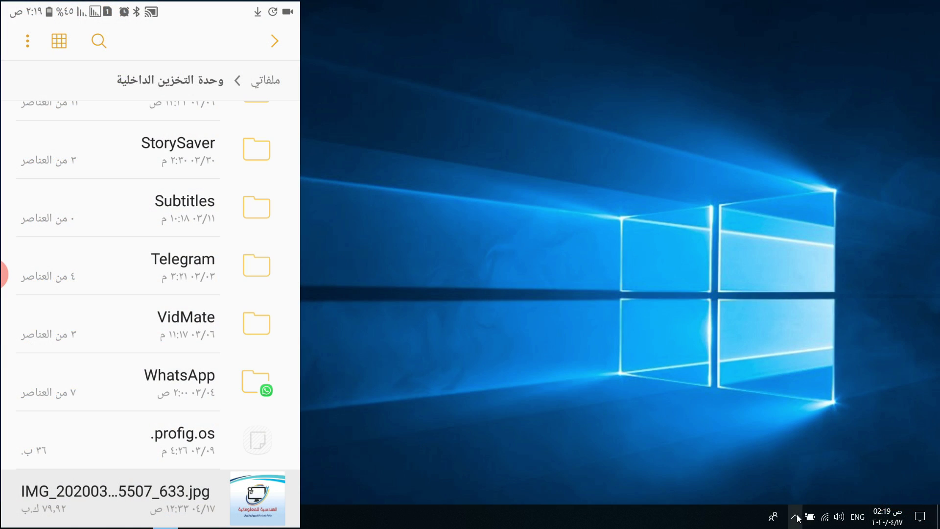
Step: Start receiving a file over Bluetooth and move the transfer window aside while it waits for the phone
{"action": "left_click", "coordinate": [795, 516]}
{"action": "right_click", "coordinate": [795, 469]}
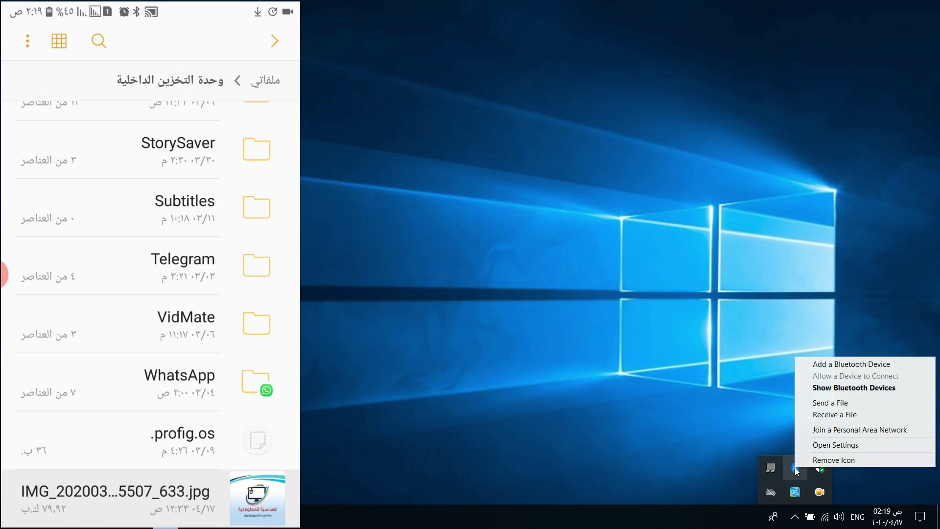
{"action": "left_click", "coordinate": [828, 416]}
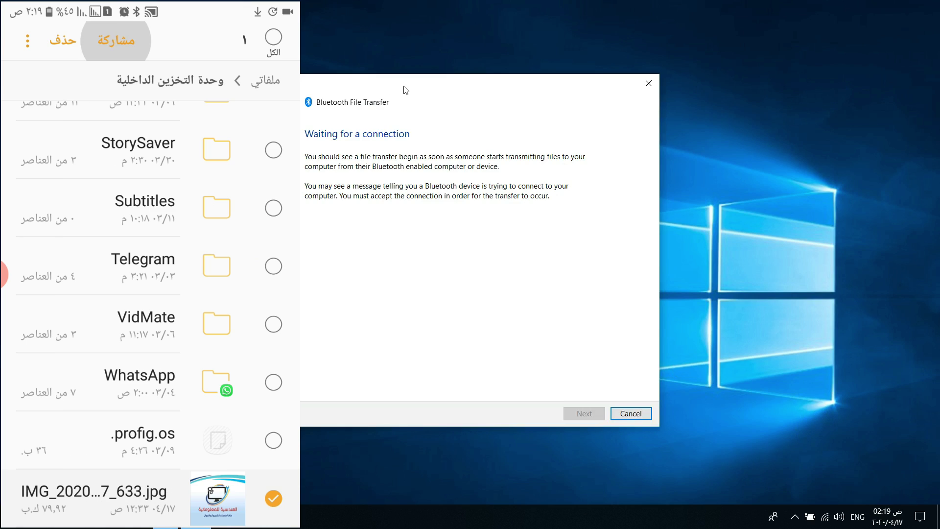
{"action": "left_click_drag", "start_coordinate": [404, 88], "coordinate": [142, 59]}
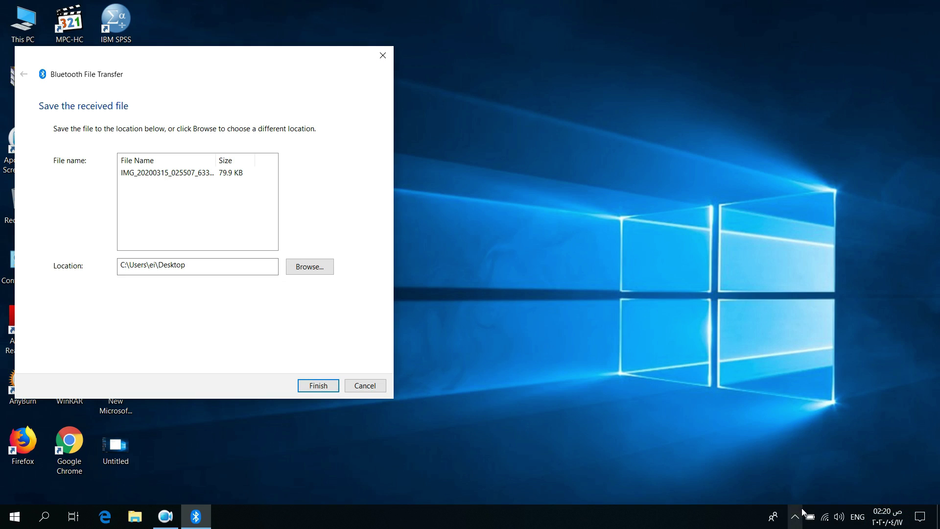
Step: Save the image received from the phone to the Desktop and finish the Bluetooth transfer
{"action": "left_click", "coordinate": [797, 518]}
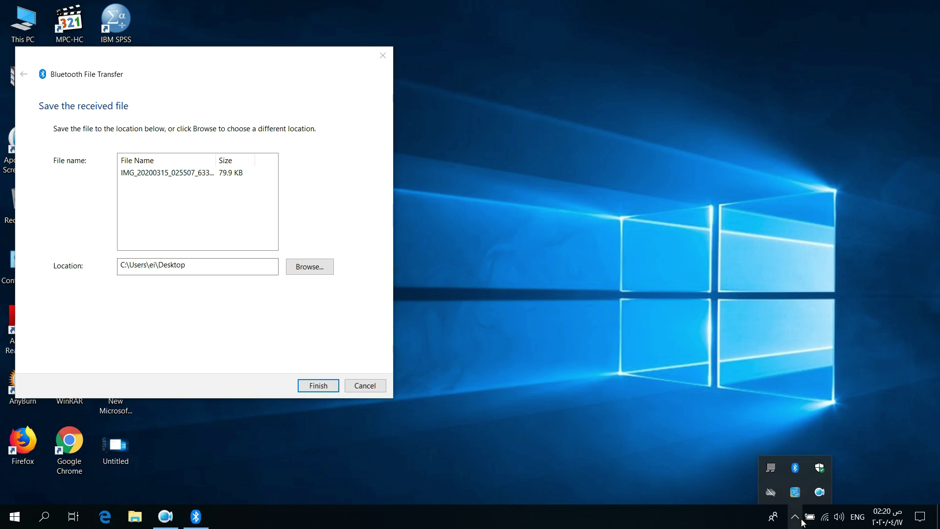
{"action": "right_click", "coordinate": [793, 473]}
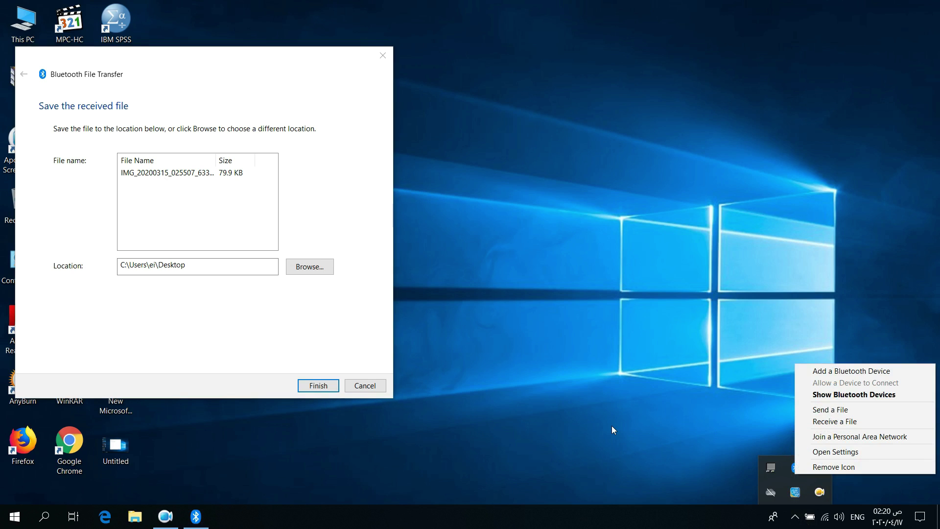
{"action": "left_click", "coordinate": [313, 267]}
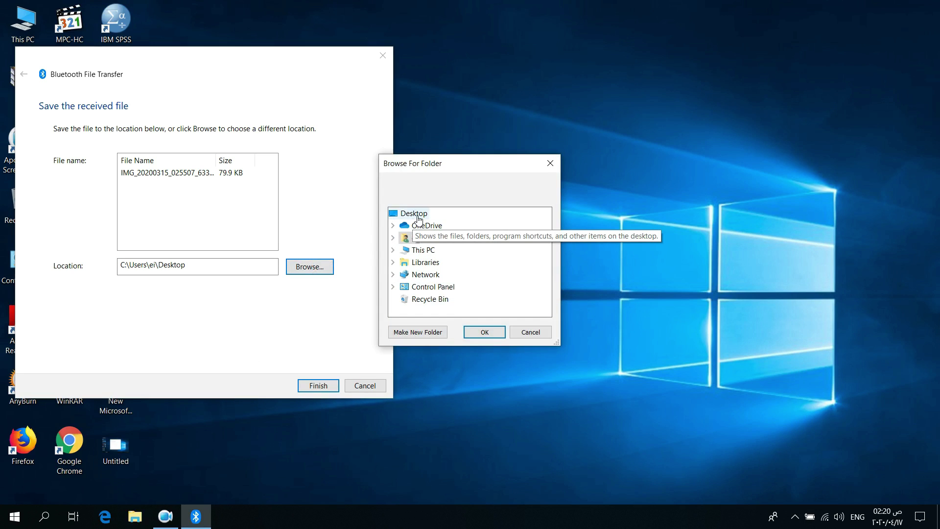
{"action": "left_click", "coordinate": [486, 333]}
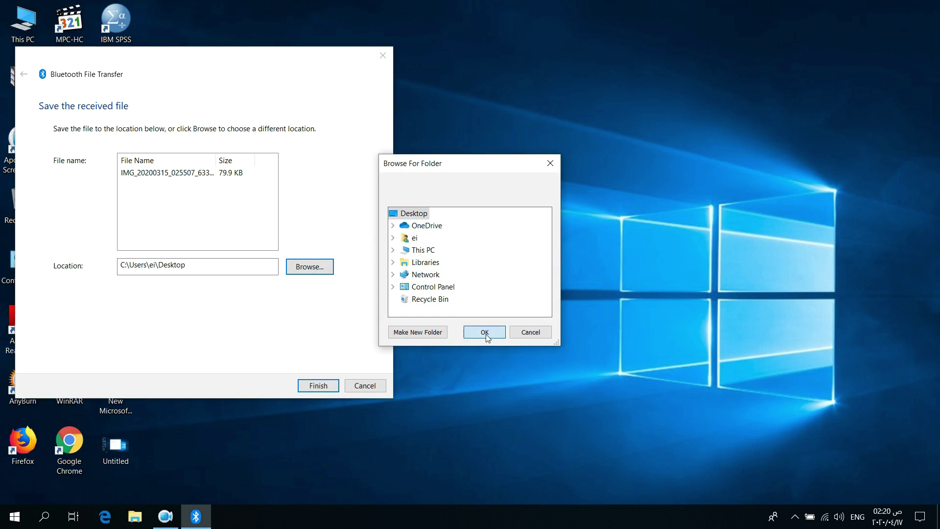
{"action": "left_click", "coordinate": [308, 387]}
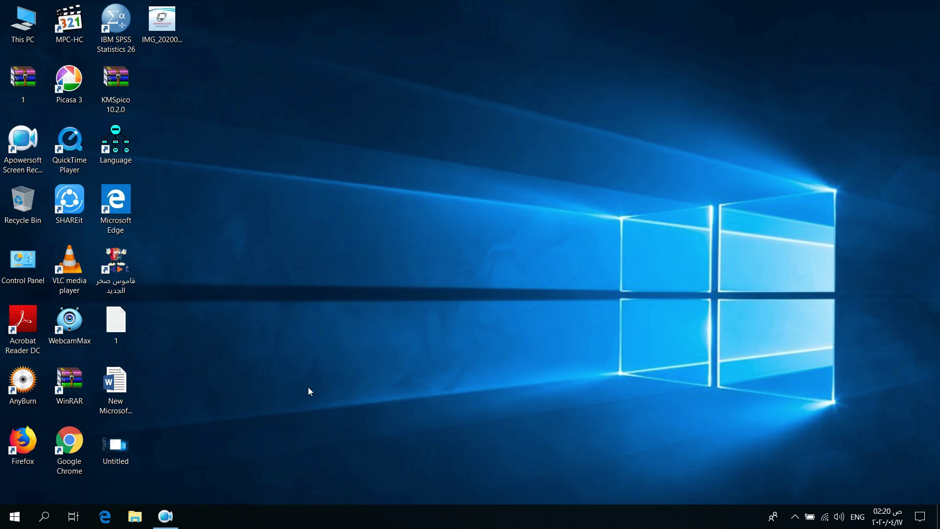
{"action": "left_click", "coordinate": [159, 23]}
{"action": "double_click", "coordinate": [160, 22]}
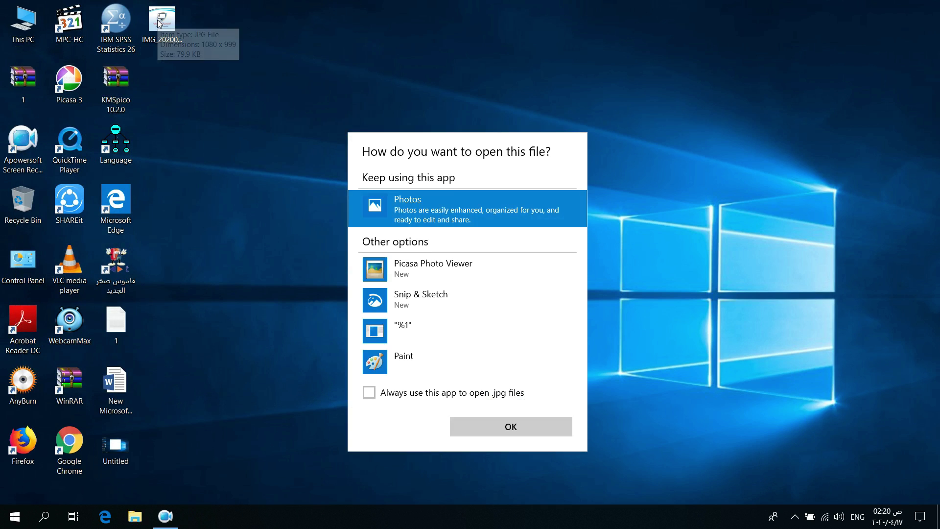
{"action": "key", "text": "Escape"}
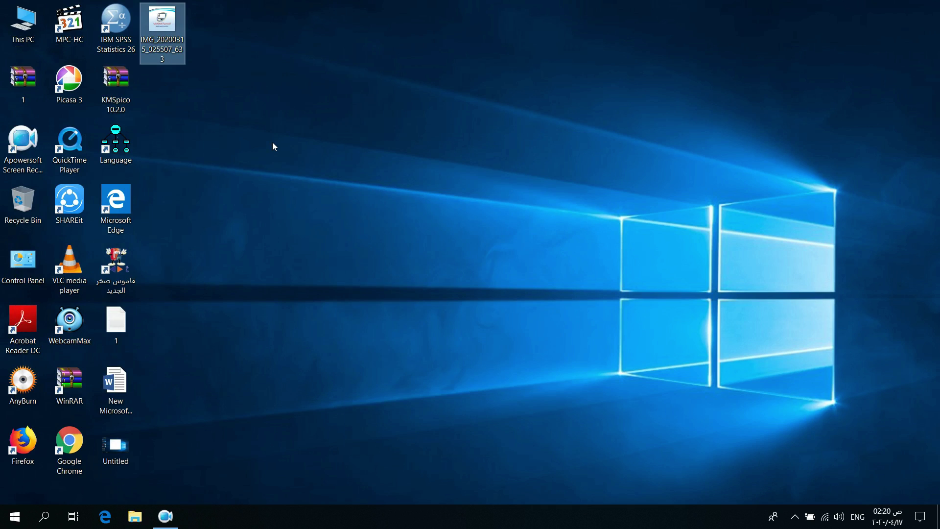